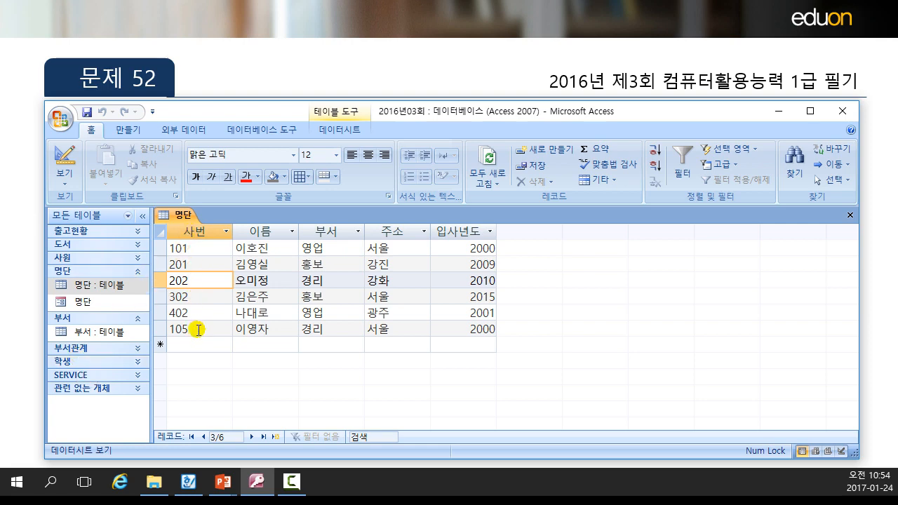
- Open the 명단 table in Design view and look through its field names and data types
{"action": "left_click", "coordinate": [65, 181]}
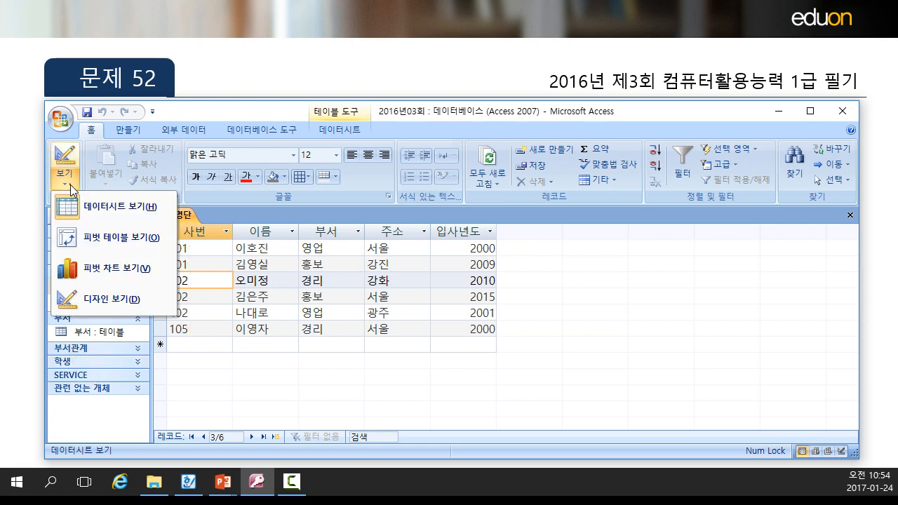
{"action": "left_click", "coordinate": [105, 299]}
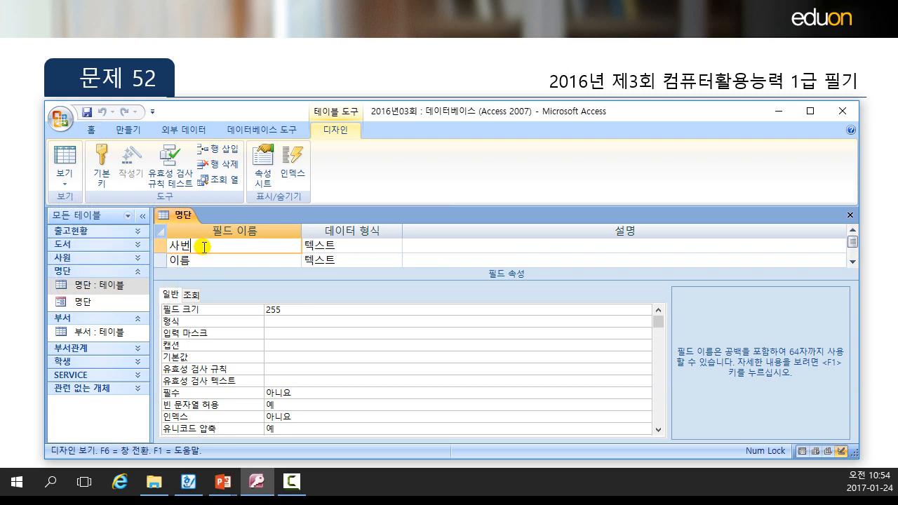
{"action": "key", "text": "Down"}
{"action": "key", "text": "Down"}
{"action": "key", "text": "Down"}
{"action": "key", "text": "Down"}
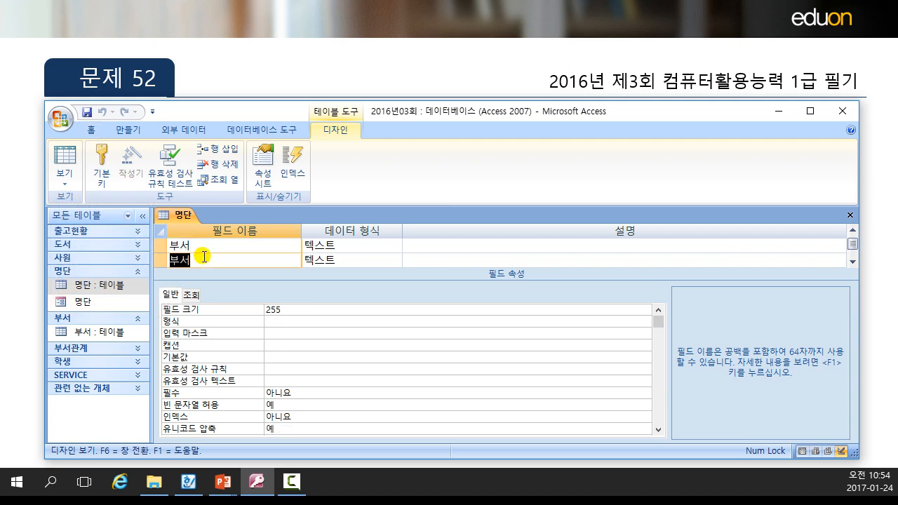
{"action": "key", "text": "Down"}
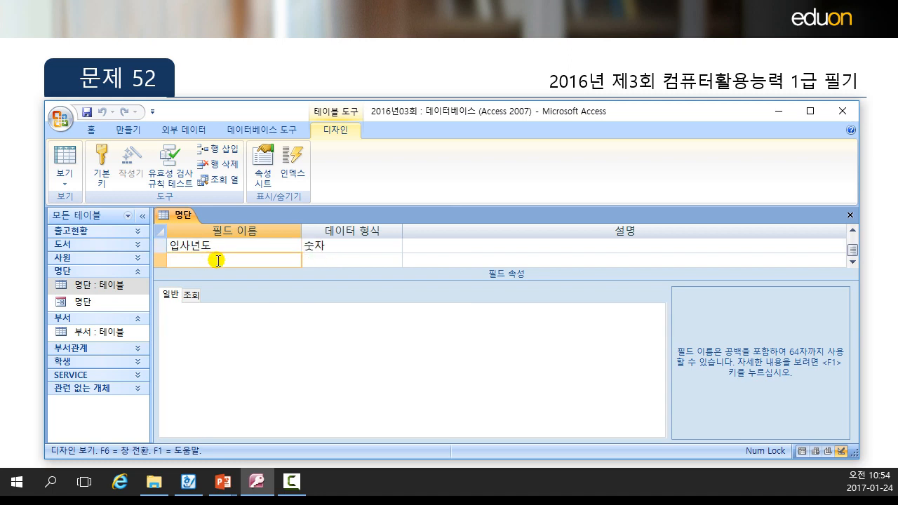
{"action": "key", "text": "Up"}
{"action": "key", "text": "Up"}
{"action": "key", "text": "Up"}
{"action": "key", "text": "Up"}
{"action": "key", "text": "Up"}
{"action": "key", "text": "Up"}
- Set the 사번 field as the primary key of the 명단 table, and clear that key again
{"action": "left_click", "coordinate": [207, 247]}
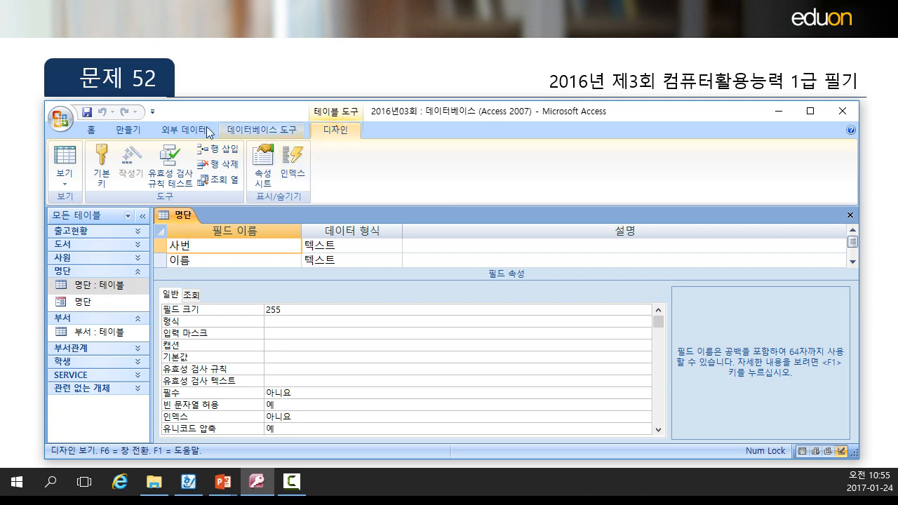
{"action": "left_click", "coordinate": [100, 172]}
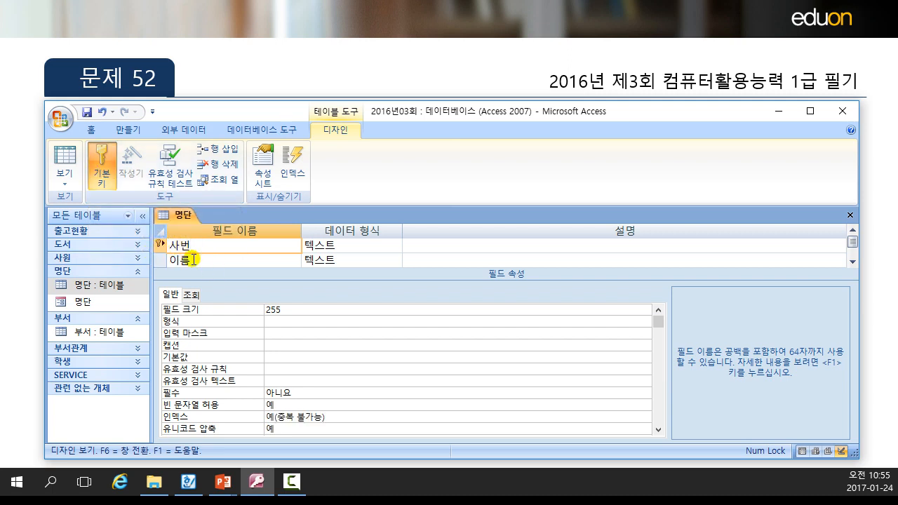
{"action": "left_click", "coordinate": [188, 260]}
{"action": "left_click", "coordinate": [161, 239]}
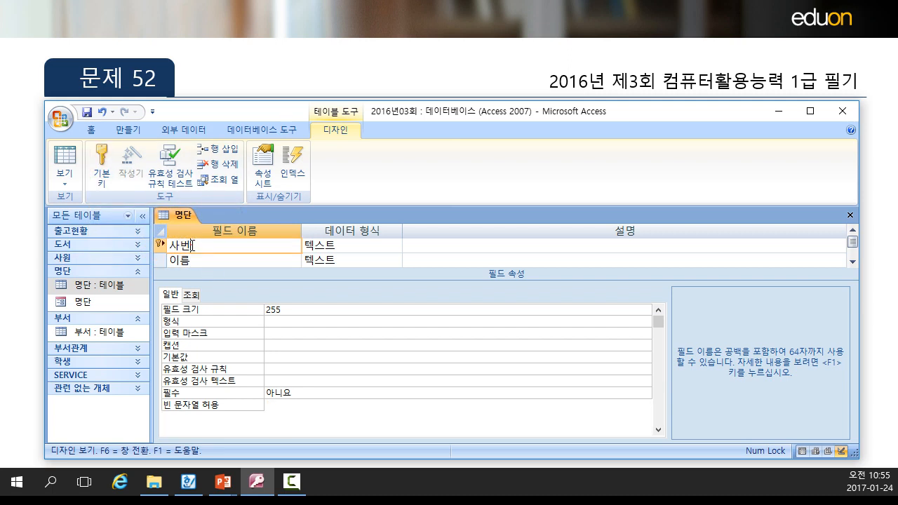
{"action": "left_click", "coordinate": [109, 180]}
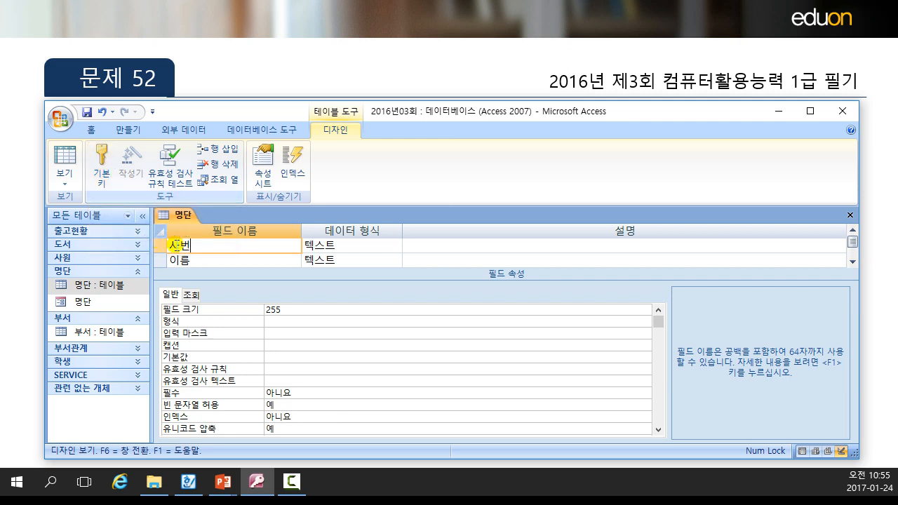
- Make 사번 the primary key of the 명단 table and save the table while switching to Datasheet view
{"action": "right_click", "coordinate": [201, 247]}
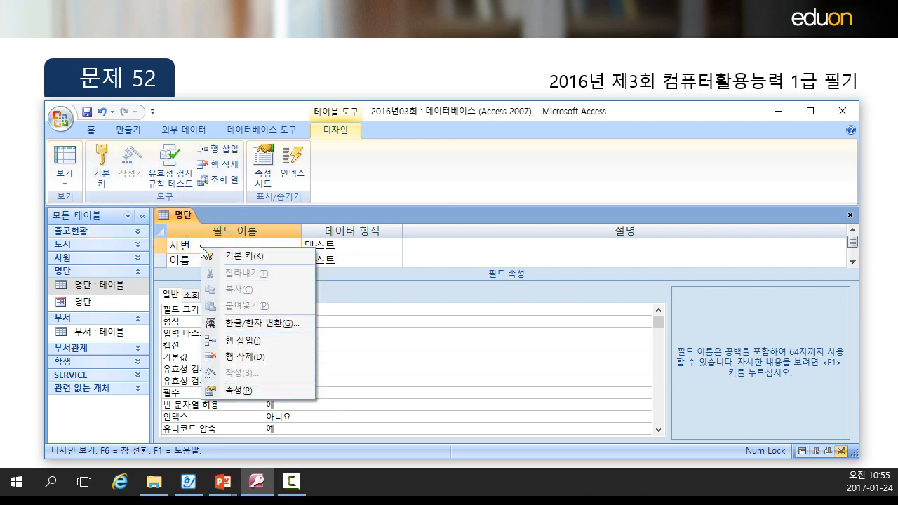
{"action": "left_click", "coordinate": [241, 256]}
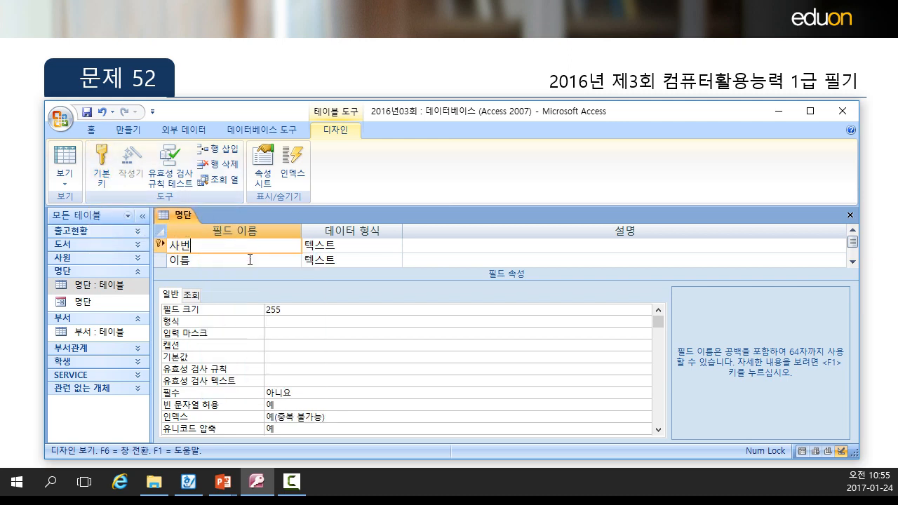
{"action": "left_click", "coordinate": [209, 244]}
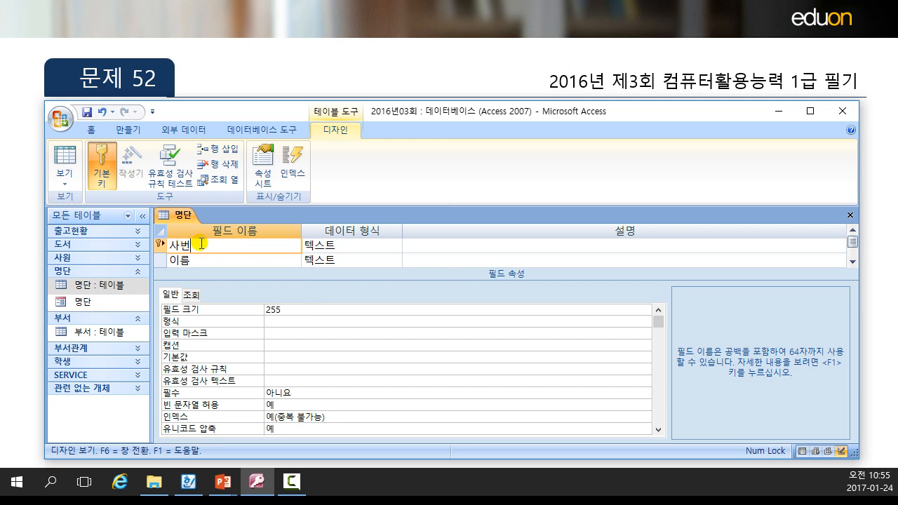
{"action": "left_click", "coordinate": [71, 186]}
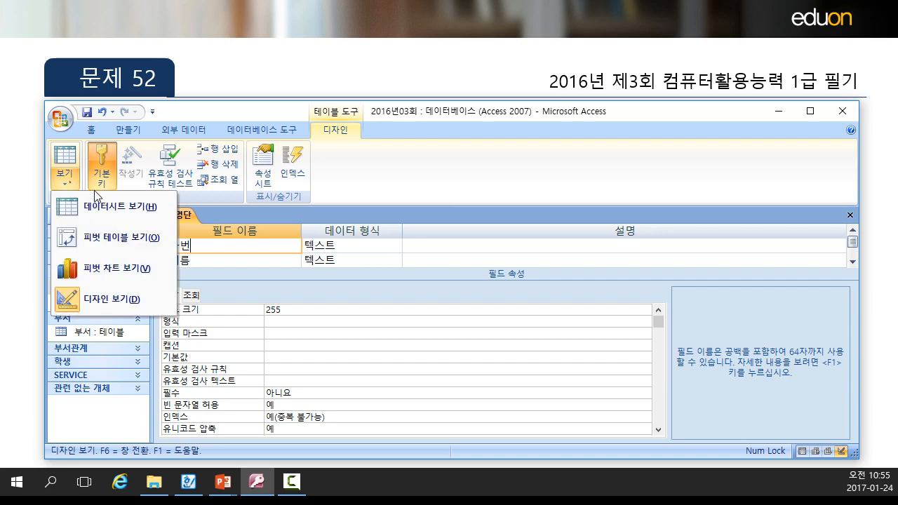
{"action": "left_click", "coordinate": [91, 150]}
{"action": "left_click", "coordinate": [64, 271]}
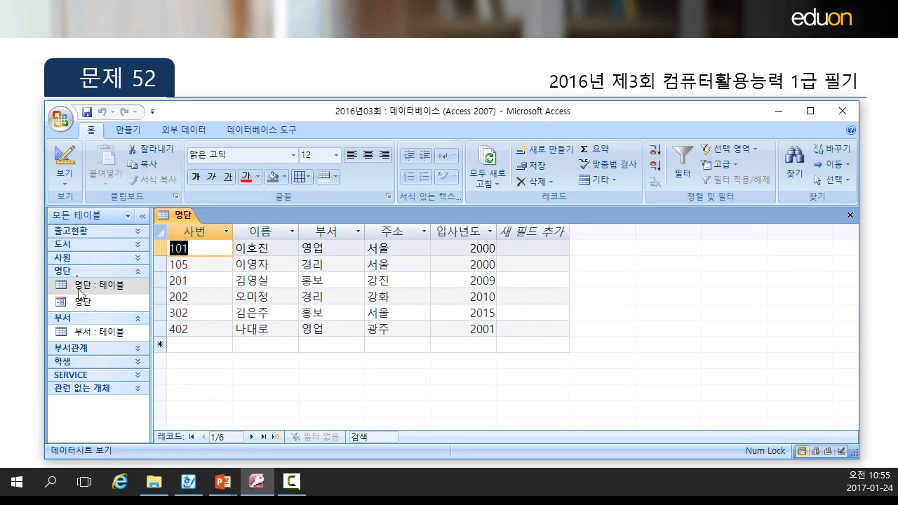
- Check which commands Datasheet view offers for the 사번 column and an 이름 cell, and return the table to Design view
{"action": "left_click", "coordinate": [196, 232]}
{"action": "right_click", "coordinate": [197, 232]}
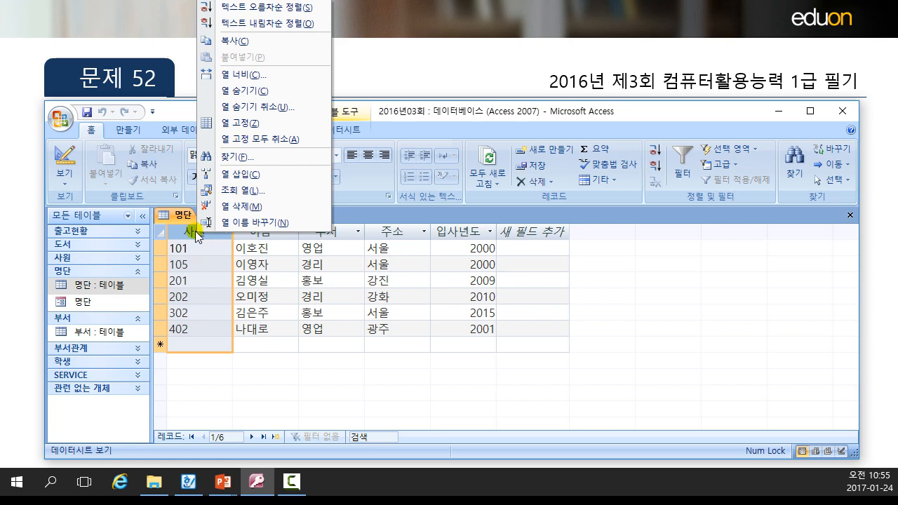
{"action": "left_click", "coordinate": [201, 261]}
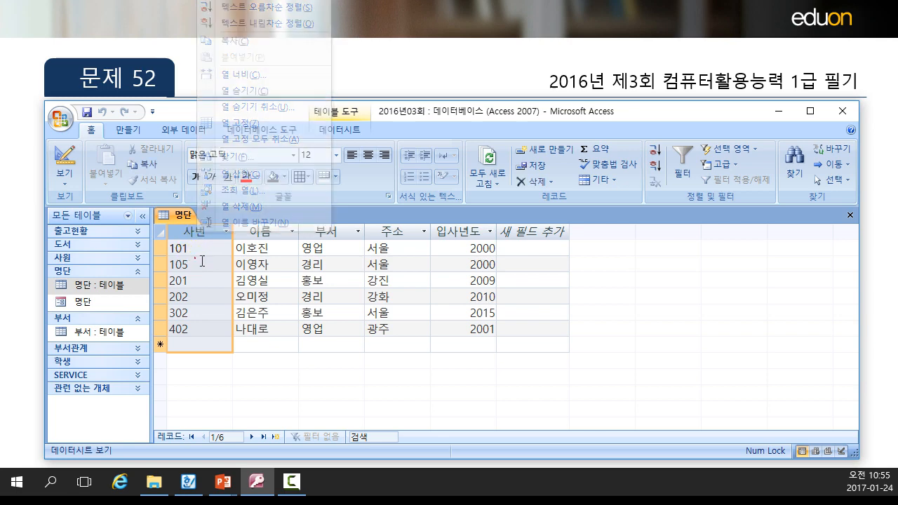
{"action": "right_click", "coordinate": [270, 331]}
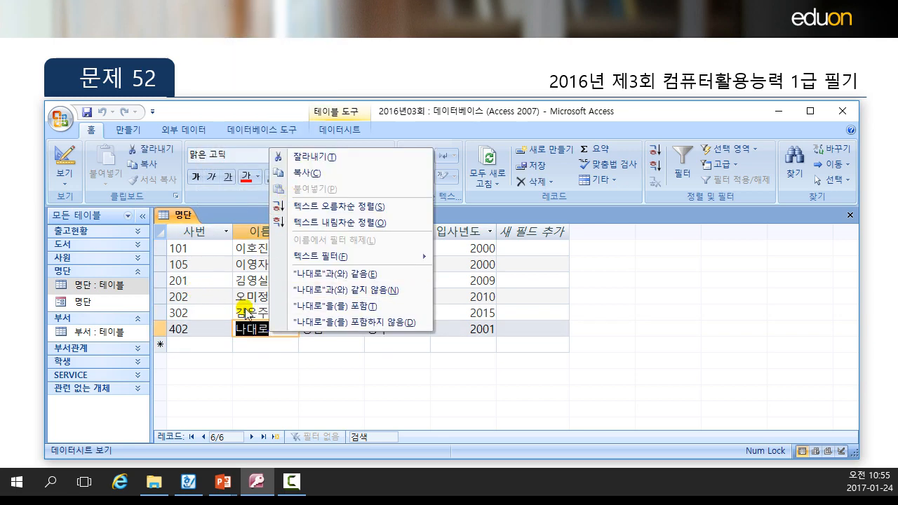
{"action": "left_click", "coordinate": [209, 319]}
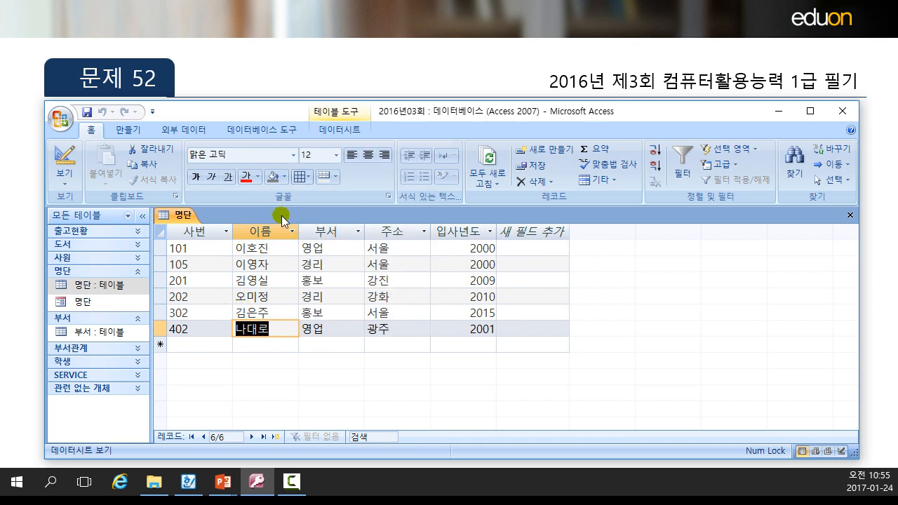
{"action": "left_click", "coordinate": [66, 177]}
{"action": "left_click", "coordinate": [117, 306]}
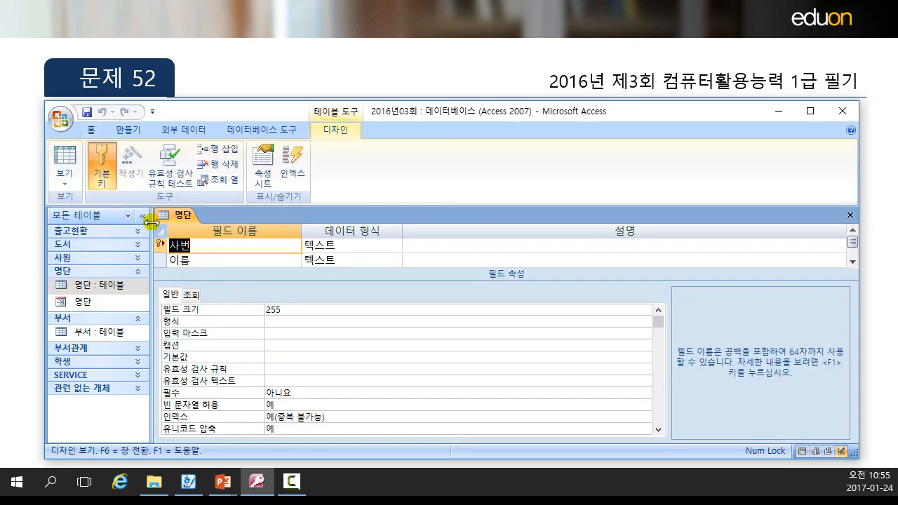
- Remove the primary key from the 사번 field and save the 명단 table while switching to Datasheet view
{"action": "left_click", "coordinate": [177, 85]}
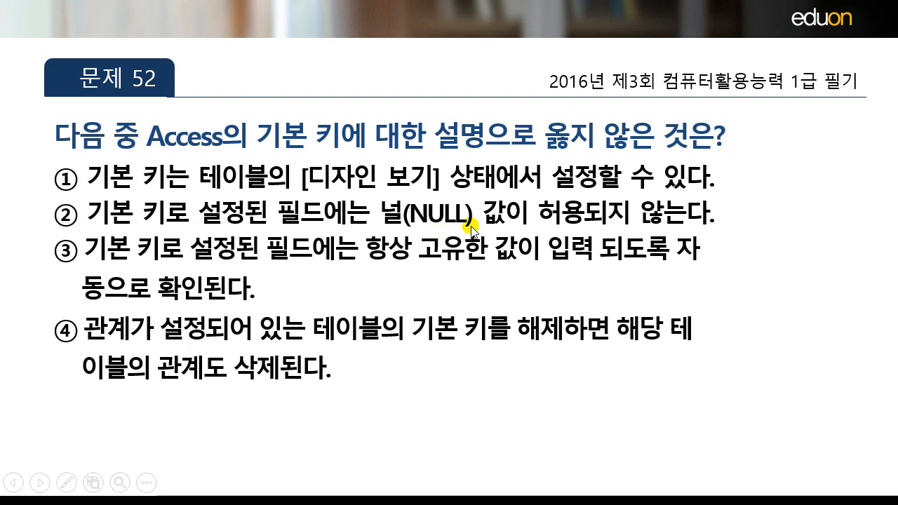
{"action": "key", "text": "alt+Tab"}
{"action": "left_click", "coordinate": [211, 245]}
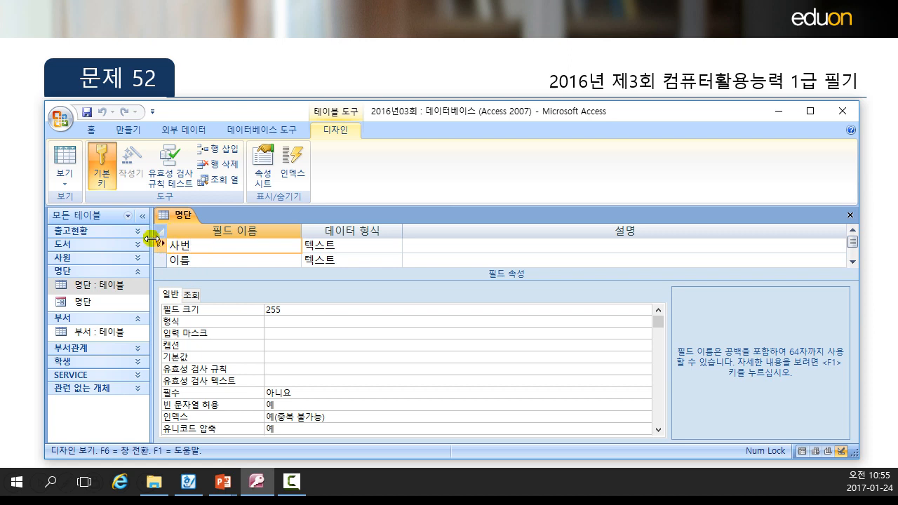
{"action": "left_click", "coordinate": [68, 184]}
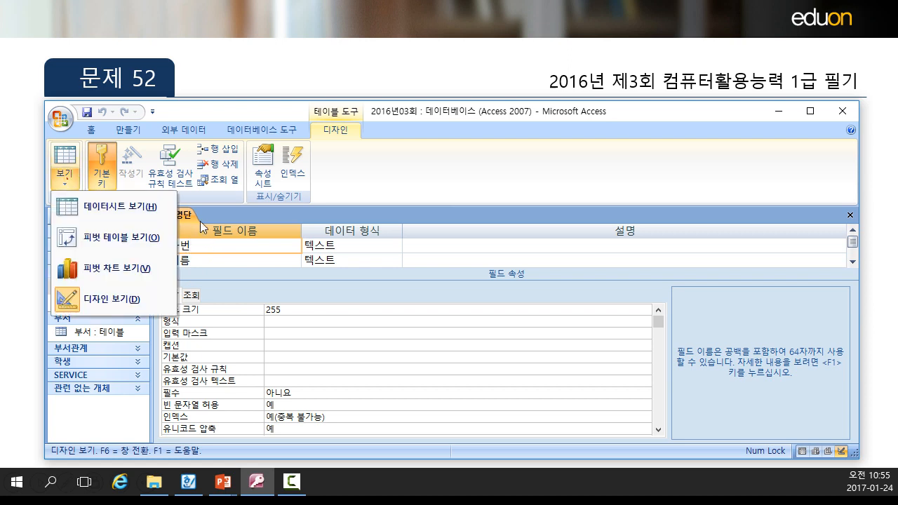
{"action": "left_click", "coordinate": [197, 245]}
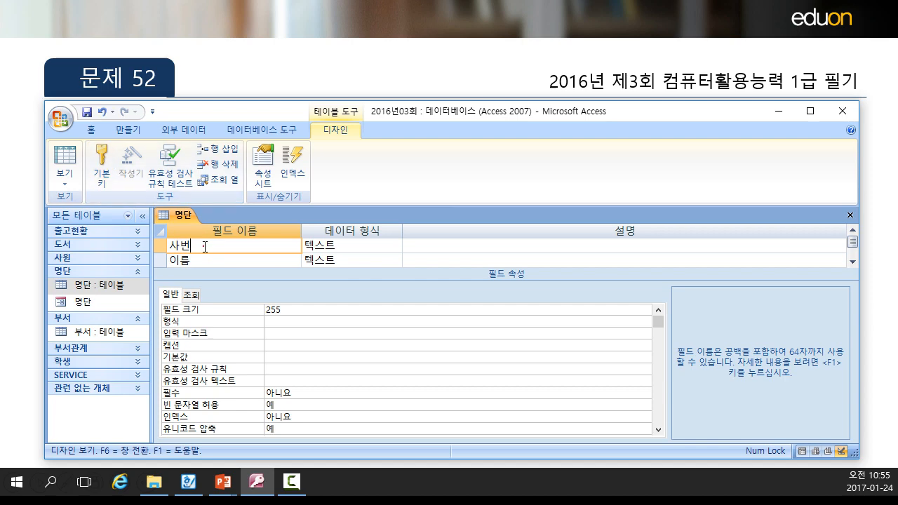
{"action": "left_click", "coordinate": [64, 179]}
{"action": "left_click", "coordinate": [77, 207]}
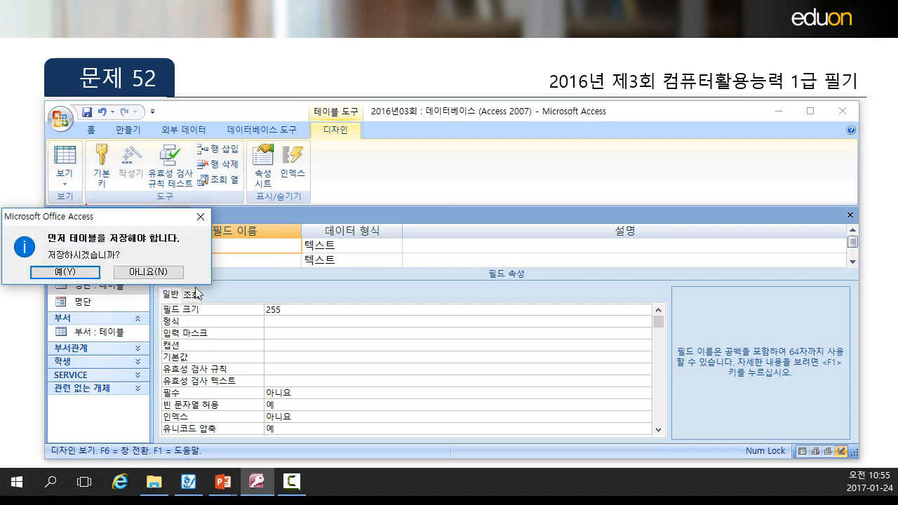
{"action": "left_click", "coordinate": [65, 272]}
- Add a record with 사번 left empty, filling in the employee's name, 부서 경리, 주소 서울 and 입사년도 2015
{"action": "left_click", "coordinate": [206, 344]}
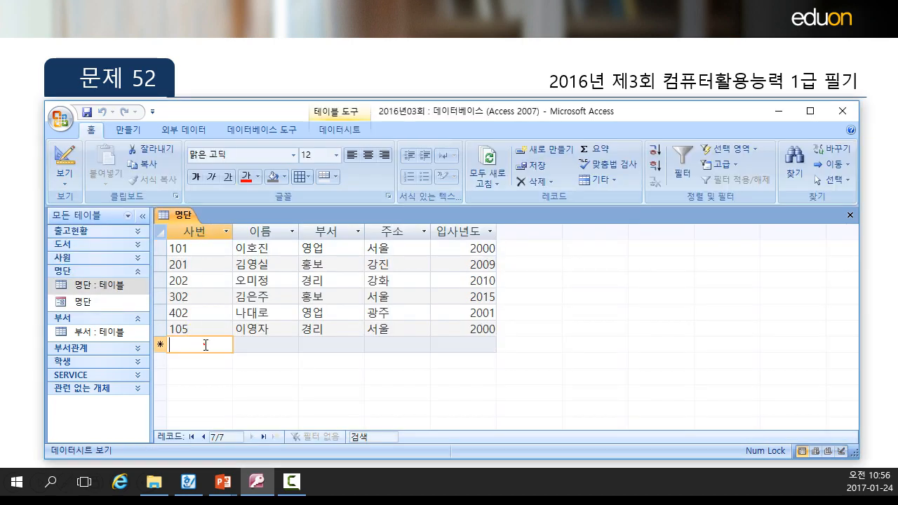
{"action": "left_click", "coordinate": [265, 345]}
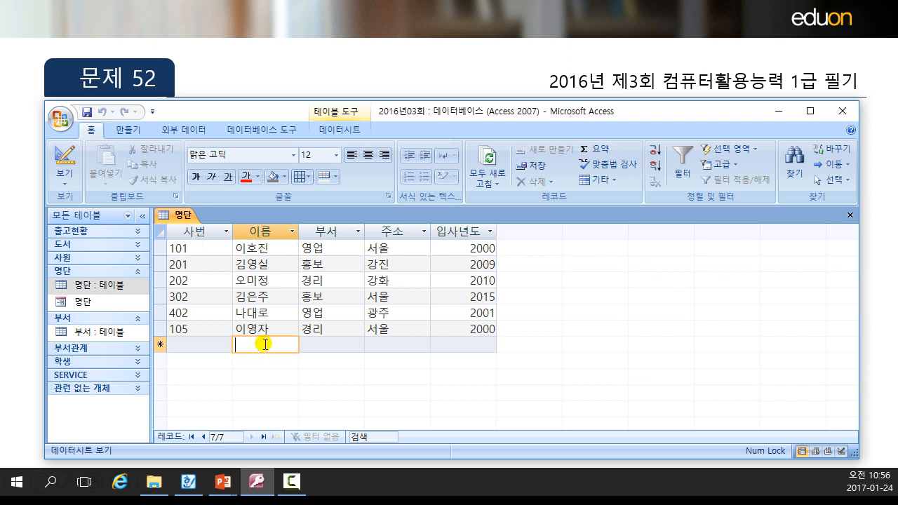
{"action": "type", "text": "r"}
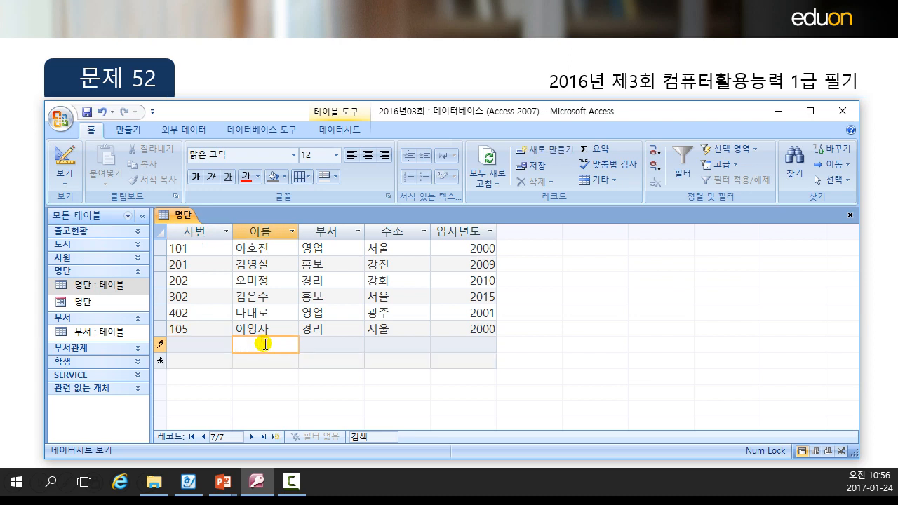
{"action": "type", "text": "ladusdk"}
{"action": "key", "text": "Tab"}
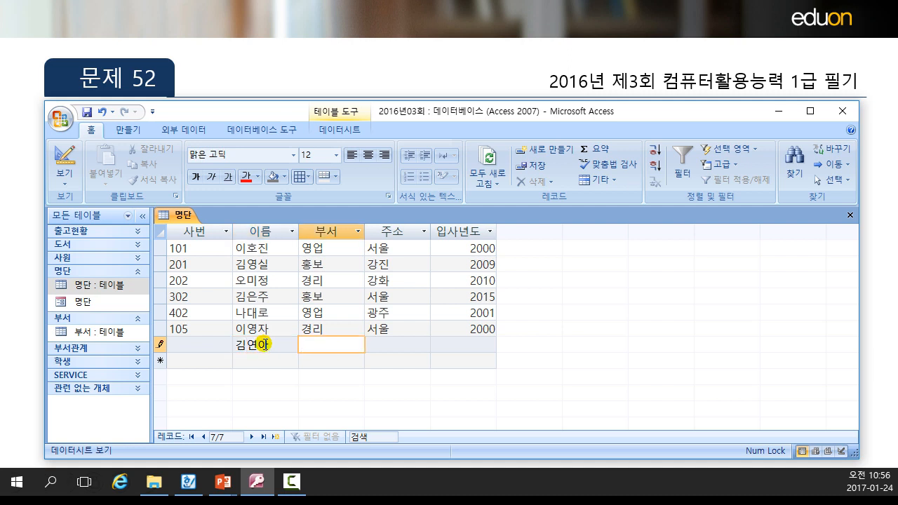
{"action": "type", "text": "rudfl"}
{"action": "key", "text": "Tab"}
{"action": "type", "text": "tjdnf"}
{"action": "key", "text": "Tab"}
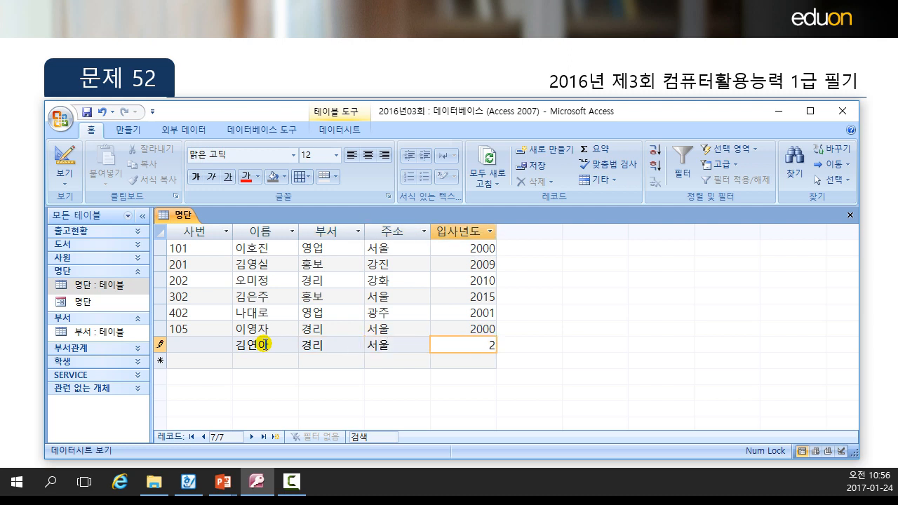
{"action": "type", "text": "2015"}
{"action": "key", "text": "Down"}
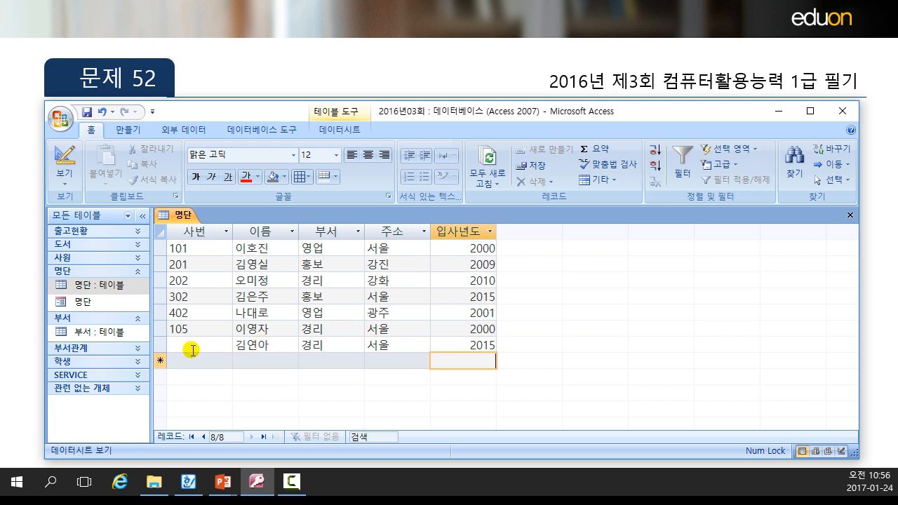
{"action": "left_click", "coordinate": [187, 346]}
{"action": "left_click", "coordinate": [200, 359]}
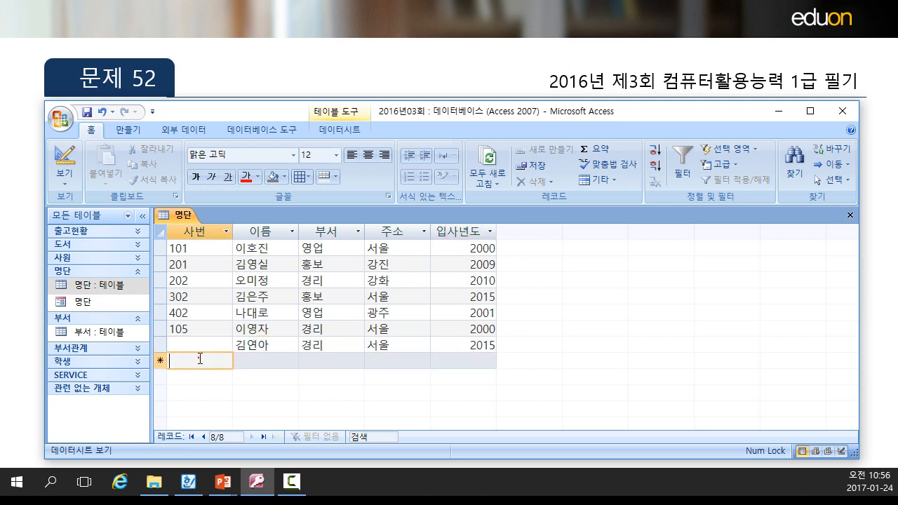
{"action": "left_click", "coordinate": [201, 343]}
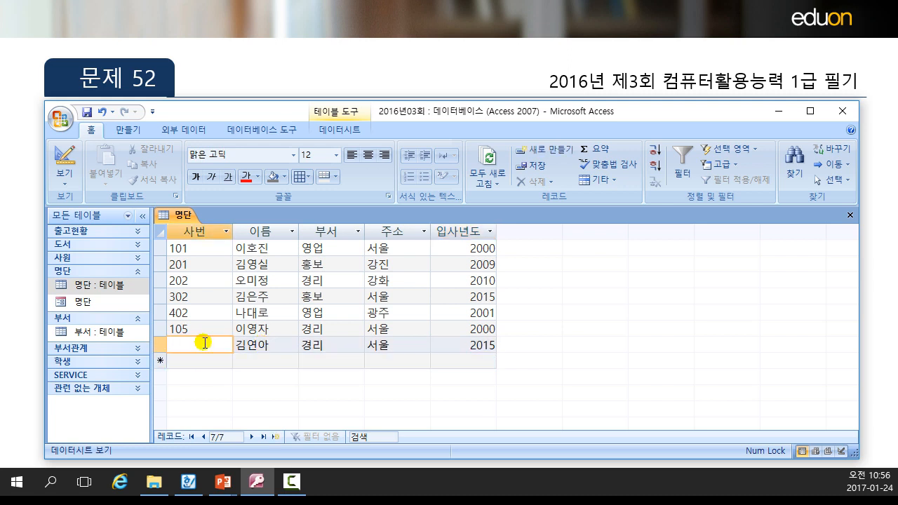
- Try to make 사번 the primary key of the 명단 table in Design view and save the table while switching to Datasheet view
{"action": "left_click", "coordinate": [65, 179]}
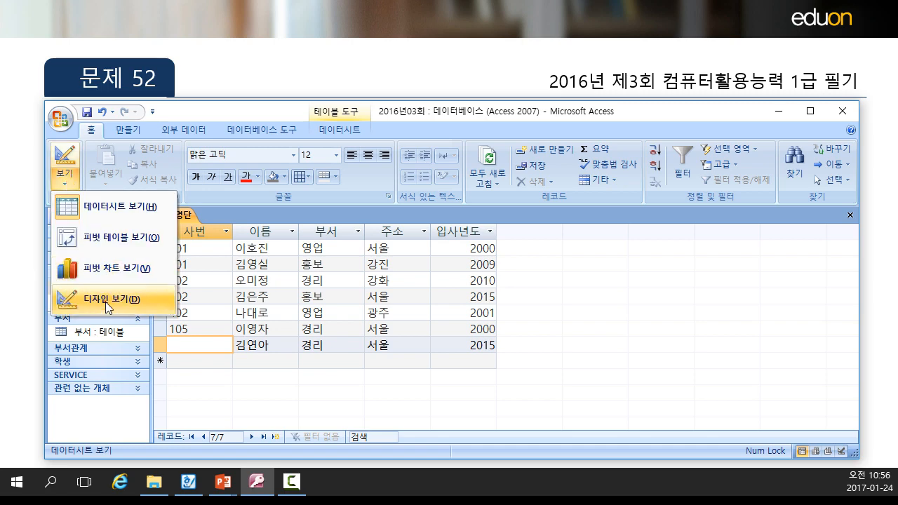
{"action": "left_click", "coordinate": [105, 302]}
{"action": "left_click", "coordinate": [234, 247]}
{"action": "left_click", "coordinate": [102, 167]}
{"action": "left_click", "coordinate": [64, 176]}
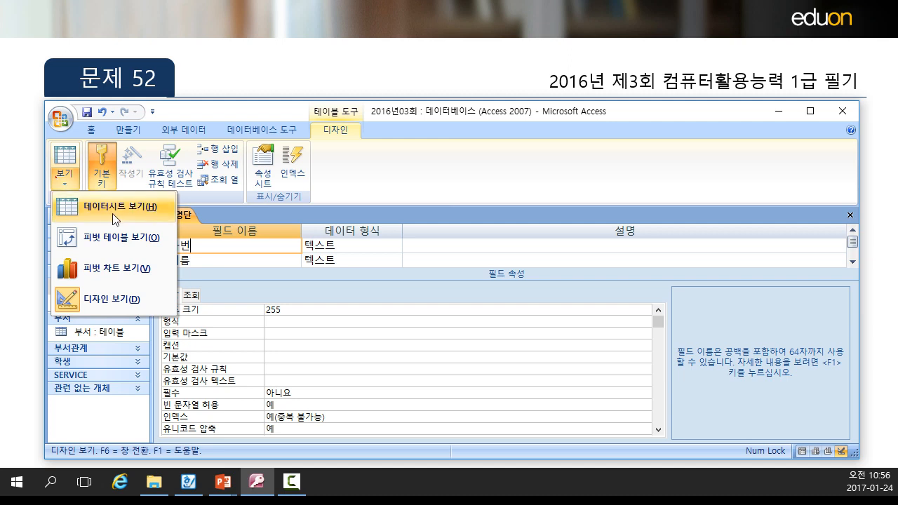
{"action": "left_click", "coordinate": [112, 212]}
{"action": "left_click", "coordinate": [93, 270]}
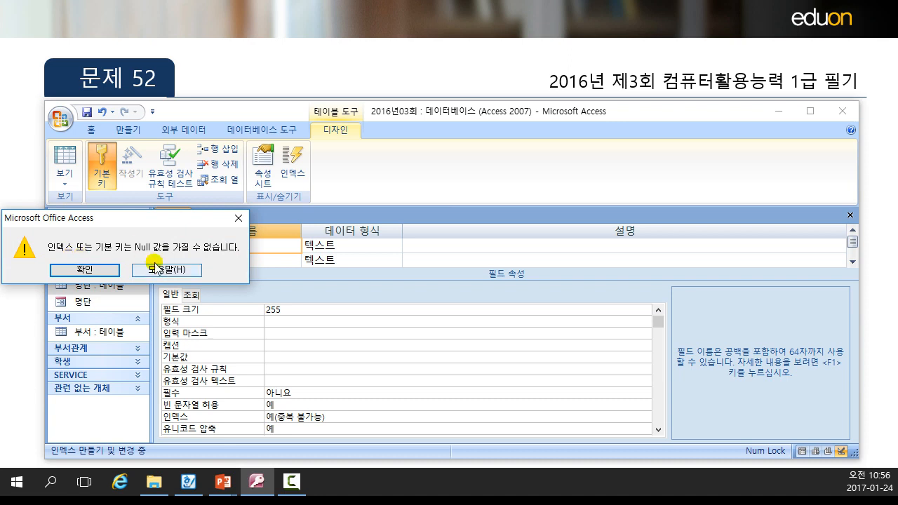
{"action": "left_click", "coordinate": [97, 272]}
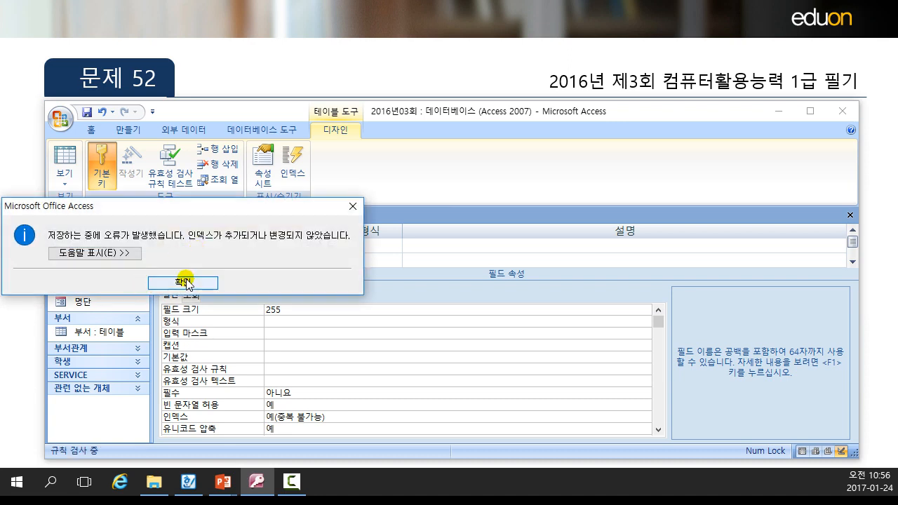
{"action": "left_click", "coordinate": [183, 282]}
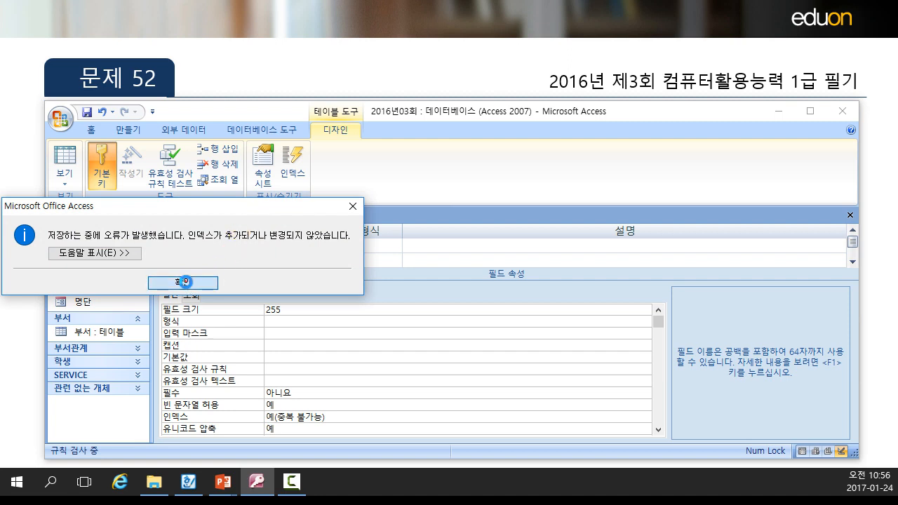
- Retry saving the table with the 사번 key, clear the primary key, and return the 명단 table to Datasheet view
{"action": "left_click", "coordinate": [65, 179]}
{"action": "left_click", "coordinate": [84, 207]}
{"action": "left_click", "coordinate": [64, 272]}
{"action": "left_click", "coordinate": [66, 269]}
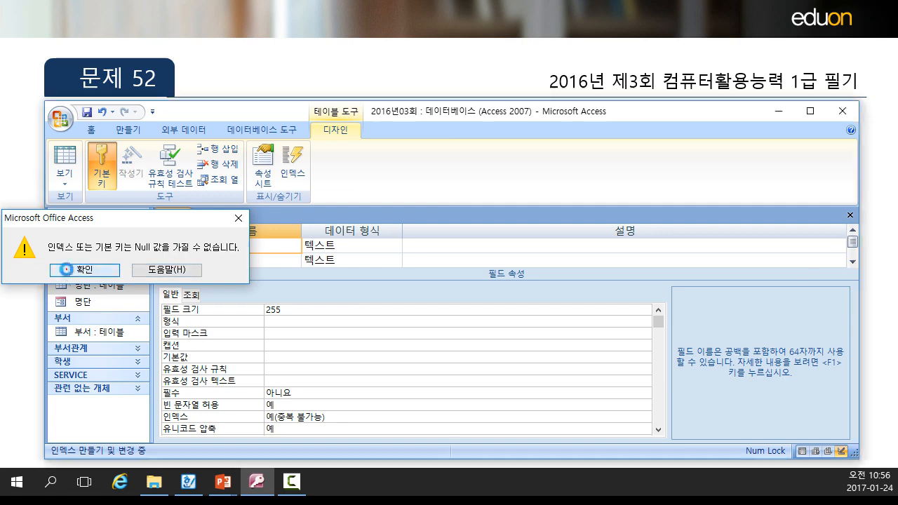
{"action": "left_click", "coordinate": [176, 277]}
{"action": "left_click", "coordinate": [64, 181]}
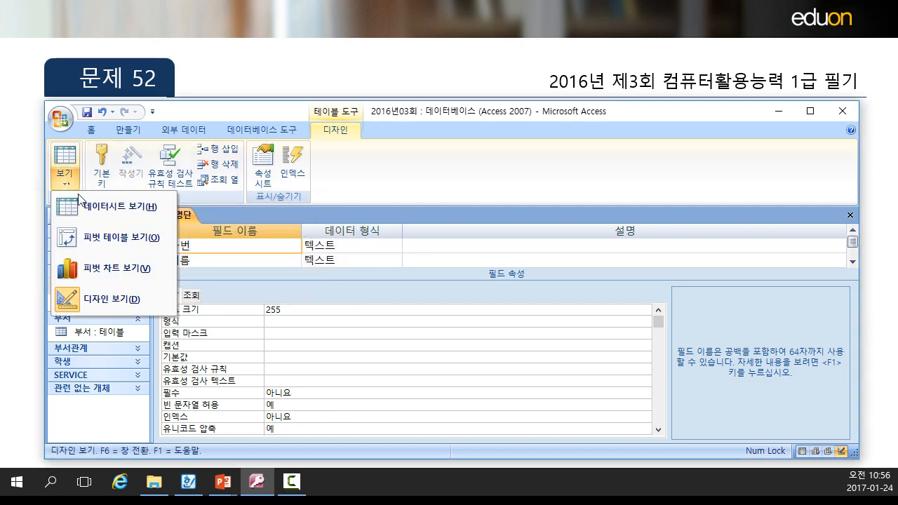
{"action": "left_click", "coordinate": [84, 206]}
{"action": "left_click", "coordinate": [65, 272]}
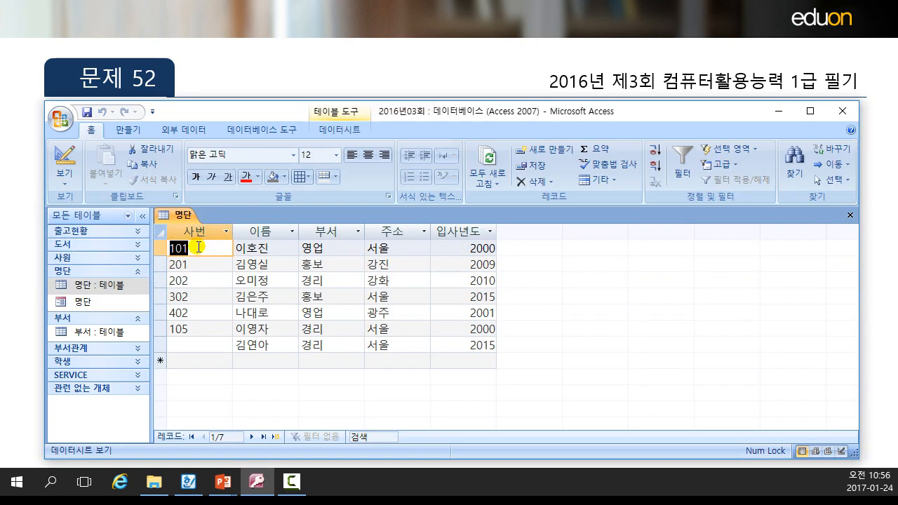
- Fill in the empty 사번 of the last record in the 명단 table with 222 and save the record
{"action": "left_click", "coordinate": [202, 345]}
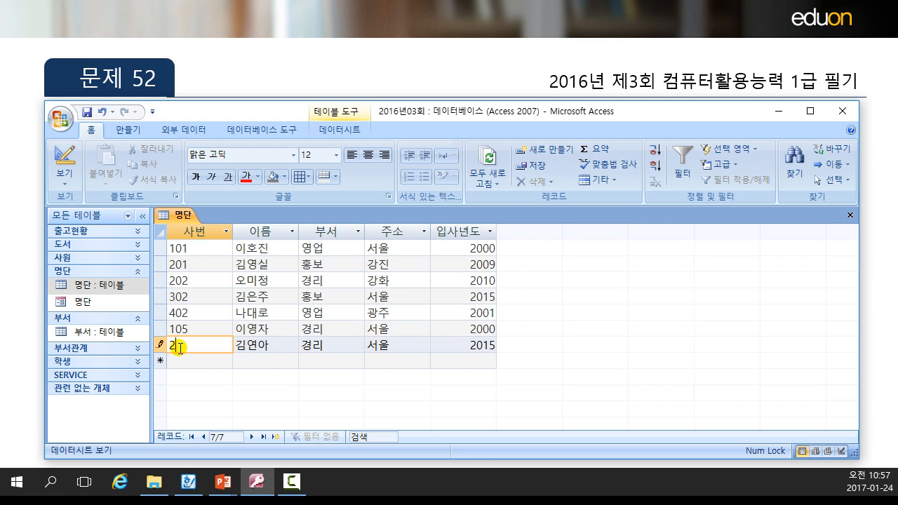
{"action": "type", "text": "1"}
{"action": "left_click_drag", "start_coordinate": [198, 344], "coordinate": [112, 349]}
{"action": "type", "text": "222"}
{"action": "key", "text": "shift+Return"}
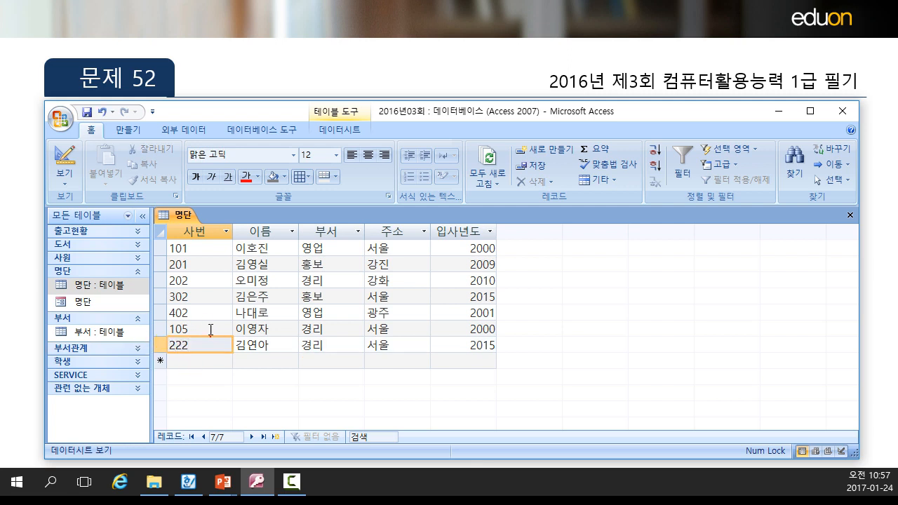
- Make 사번 the primary key of the 명단 table in Design view and save the table while switching to Datasheet view
{"action": "left_click", "coordinate": [64, 181]}
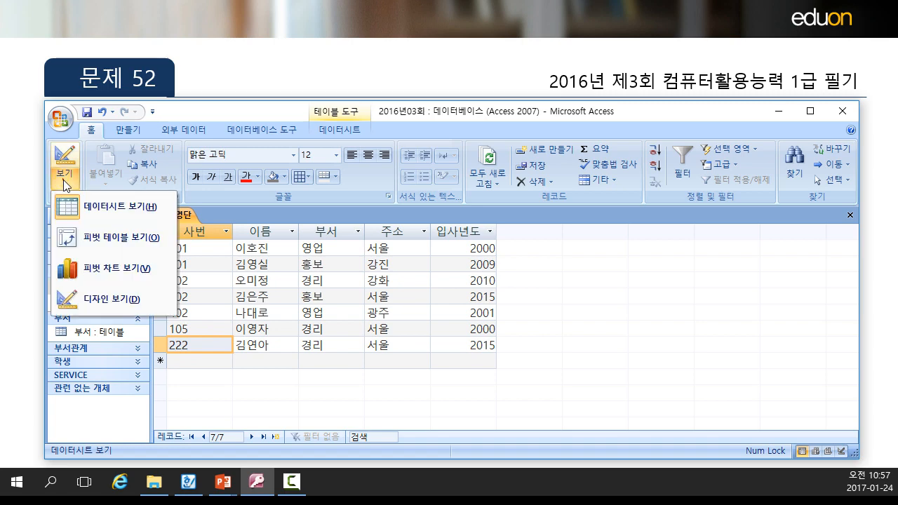
{"action": "left_click", "coordinate": [103, 299]}
{"action": "left_click", "coordinate": [98, 183]}
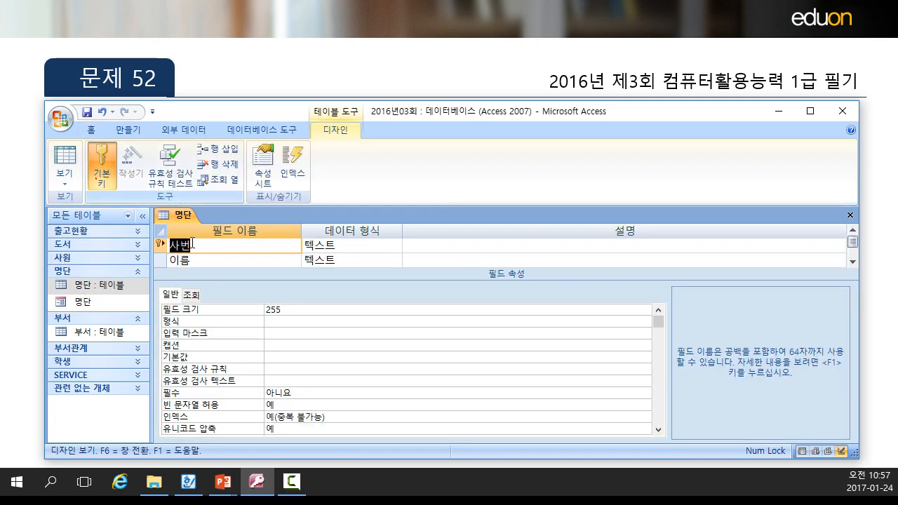
{"action": "left_click", "coordinate": [64, 180]}
{"action": "left_click", "coordinate": [94, 206]}
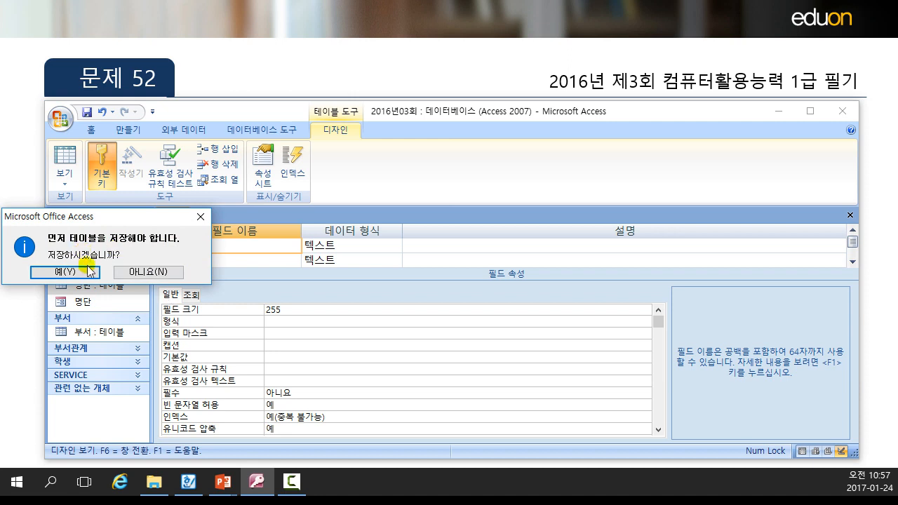
{"action": "left_click", "coordinate": [86, 269]}
{"action": "left_click", "coordinate": [208, 349]}
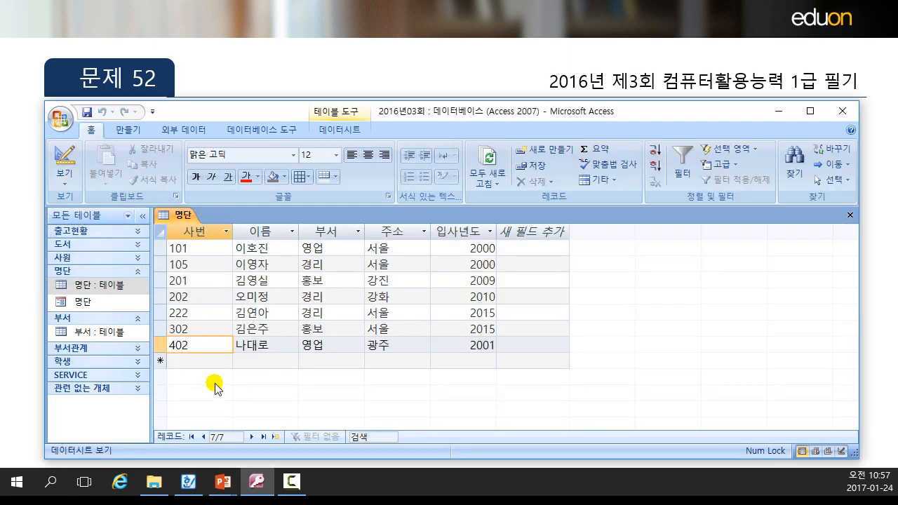
- Try to add a record with 사번 left empty, entering the employee's name, 부서 홍보, 주소 서울 and 입사년도 2000
{"action": "left_click", "coordinate": [203, 360]}
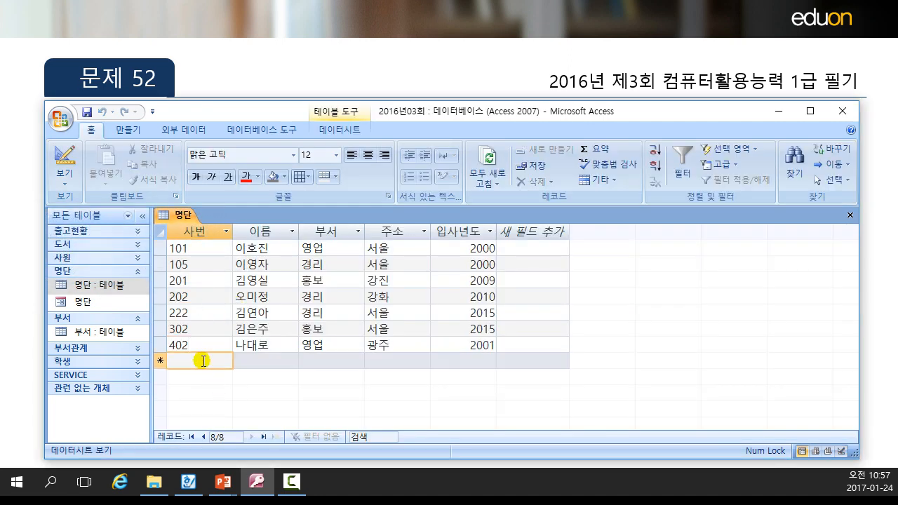
{"action": "key", "text": "Tab"}
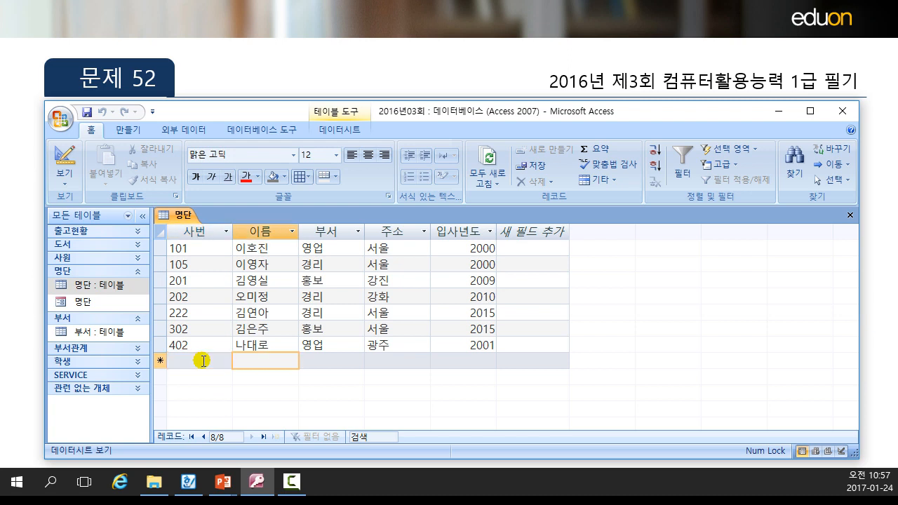
{"action": "type", "text": "최연아"}
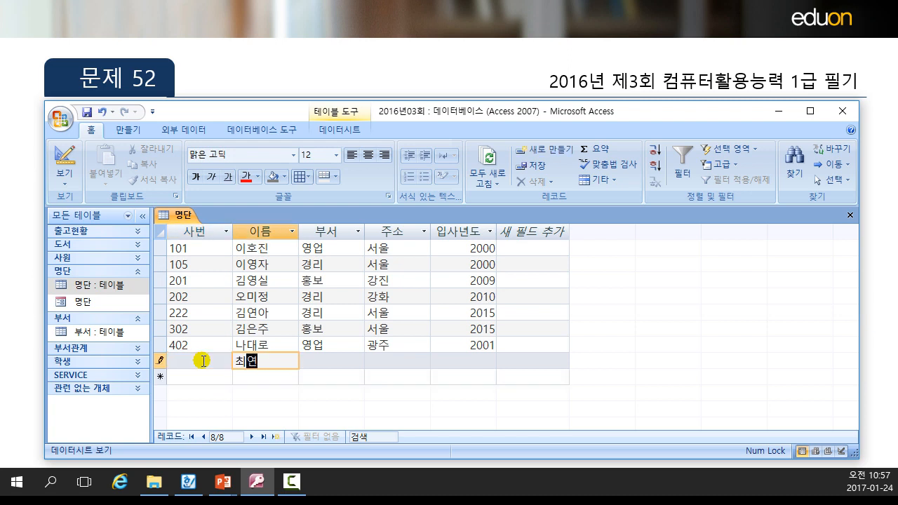
{"action": "key", "text": "Tab"}
{"action": "type", "text": "ㅎㅗㅇㅂㅗ"}
{"action": "key", "text": "Tab"}
{"action": "type", "text": "서울"}
{"action": "key", "text": "Tab"}
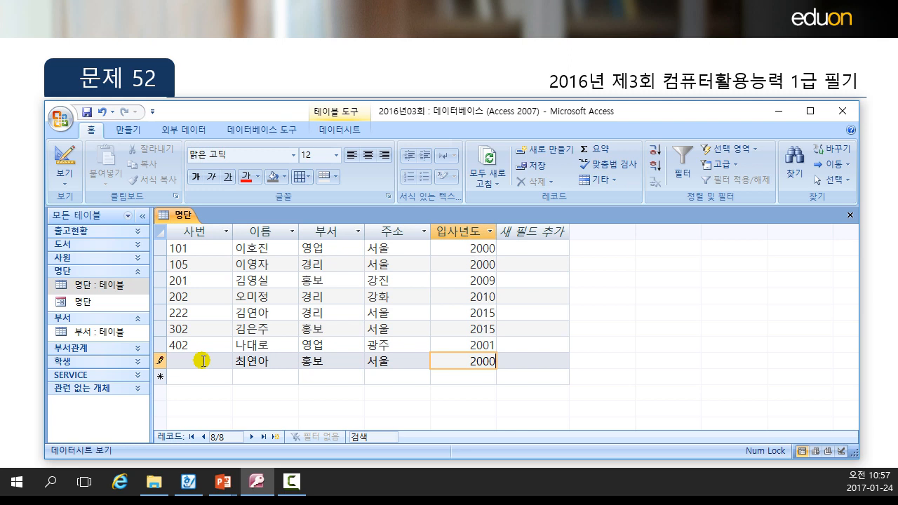
{"action": "key", "text": "Tab"}
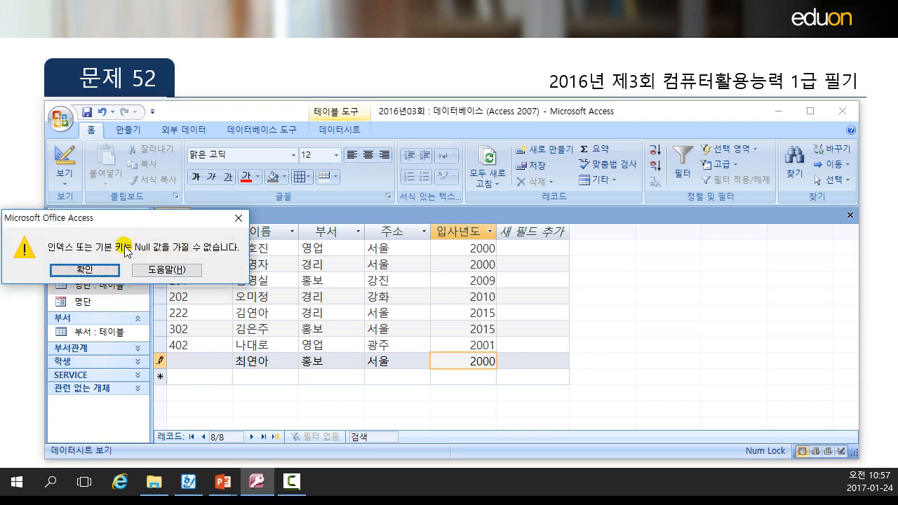
{"action": "left_click_drag", "start_coordinate": [146, 219], "coordinate": [403, 233]}
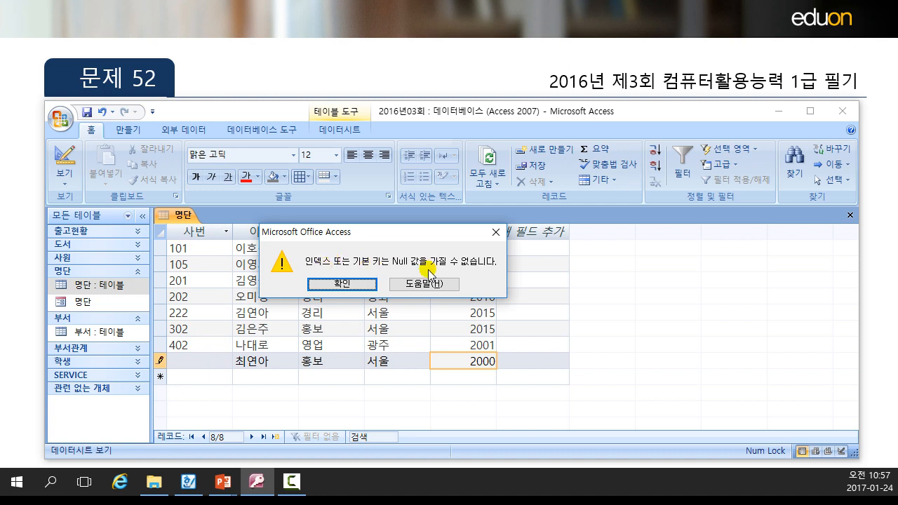
{"action": "left_click", "coordinate": [347, 284]}
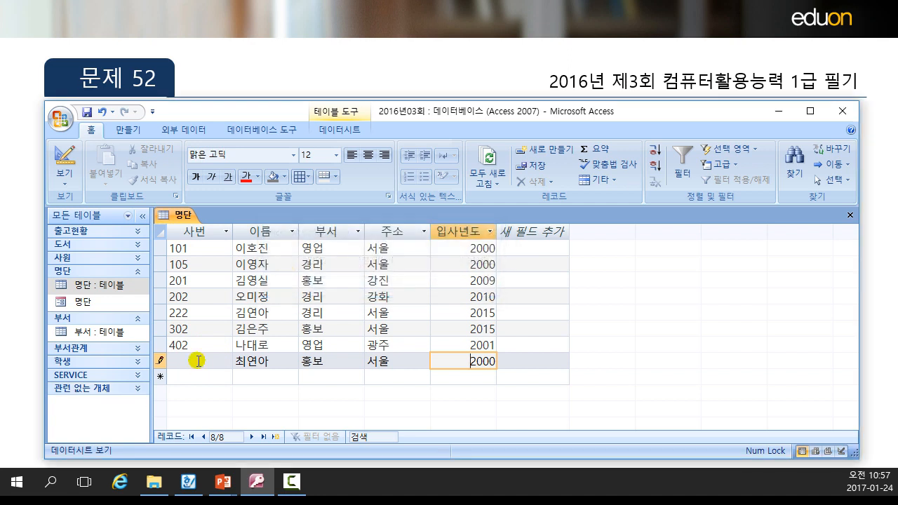
- Complete the new record by setting its 사번 to 333 and save the record
{"action": "left_click", "coordinate": [199, 361]}
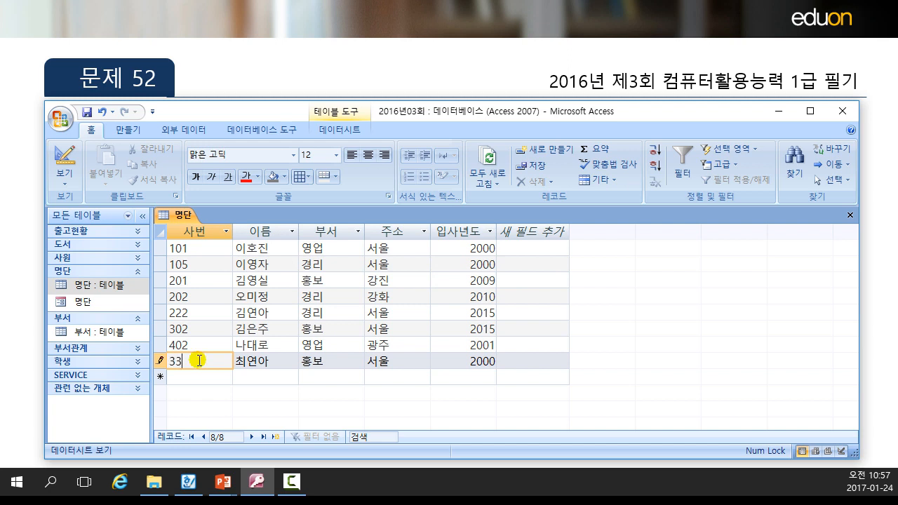
{"action": "key", "text": "Down"}
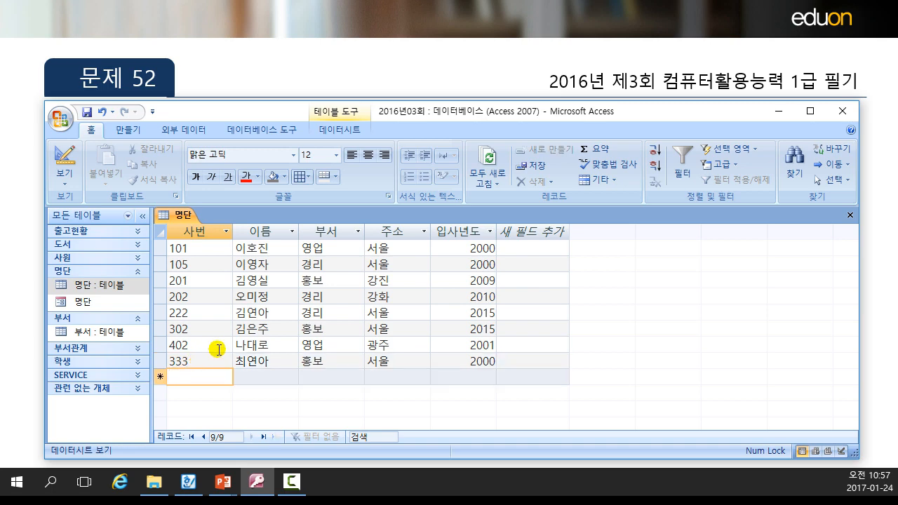
- Switch to the PowerPoint slide show, mark 고유한 값이 입력 in option ③ with an underline and a handwritten 중복 note, and erase the ink
{"action": "left_click", "coordinate": [176, 28]}
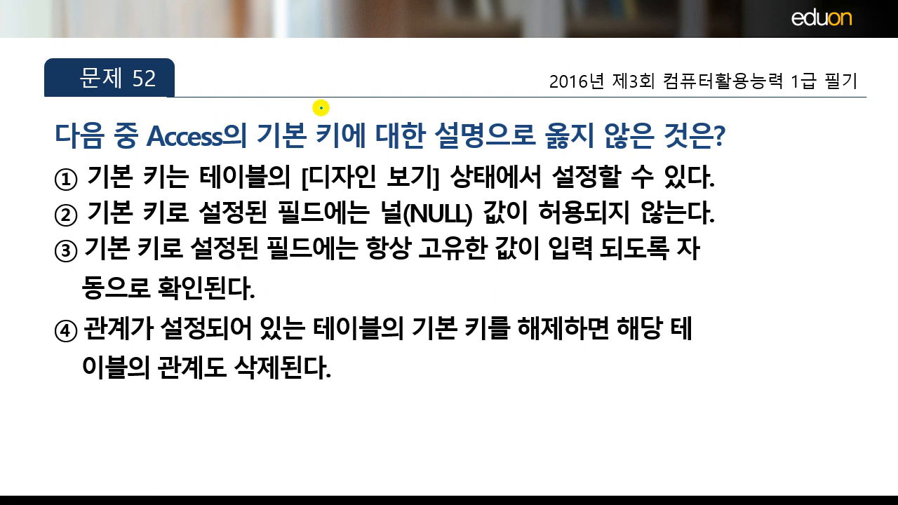
{"action": "left_click_drag", "start_coordinate": [412, 263], "coordinate": [594, 263]}
{"action": "left_click_drag", "start_coordinate": [474, 270], "coordinate": [483, 281]}
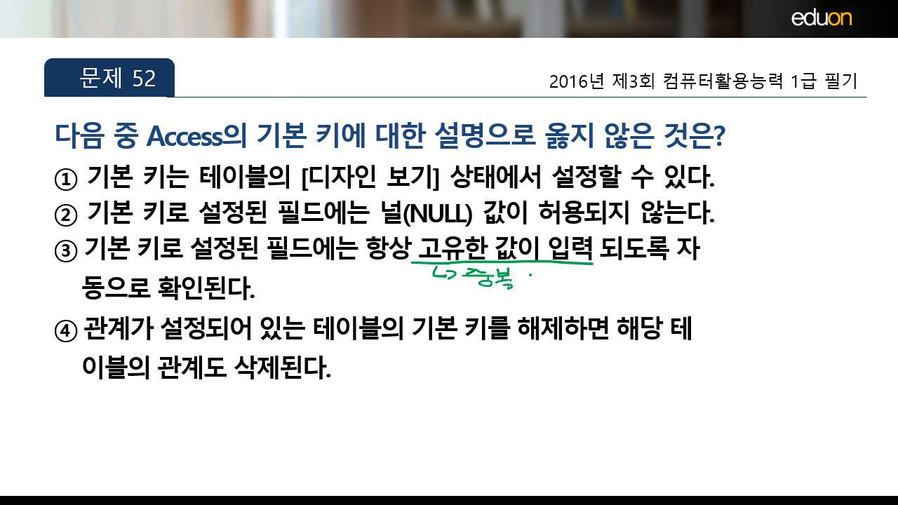
{"action": "left_click_drag", "start_coordinate": [556, 285], "coordinate": [574, 275]}
{"action": "key", "text": "e"}
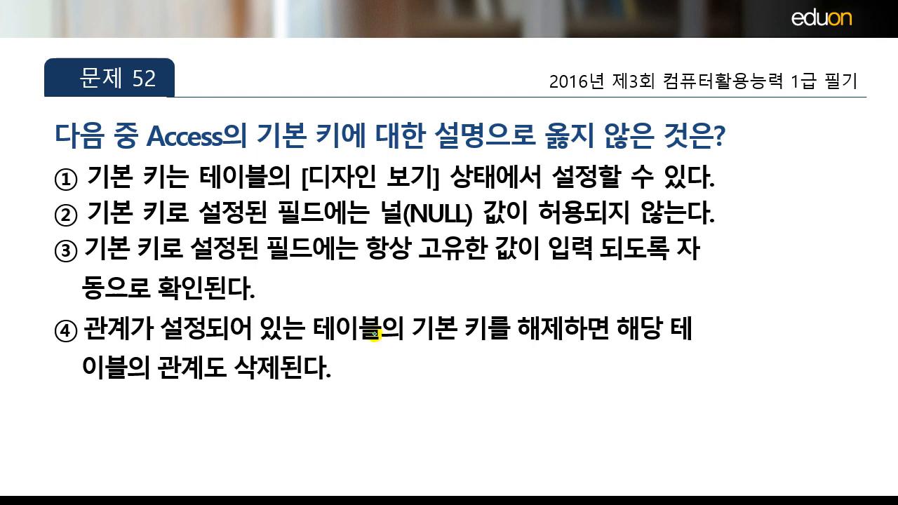
- Switch back to Access and try to save the last record with the duplicate 사번 101
{"action": "key", "text": "alt+Tab"}
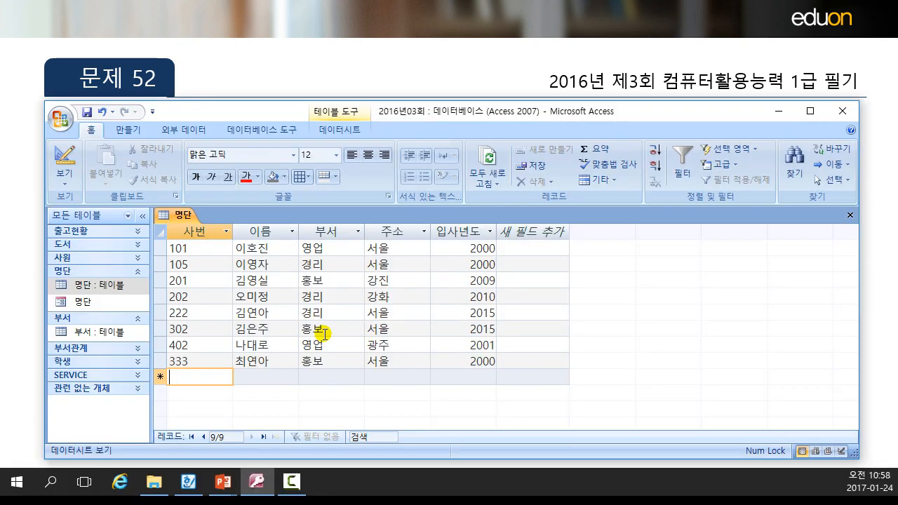
{"action": "key", "text": "Up"}
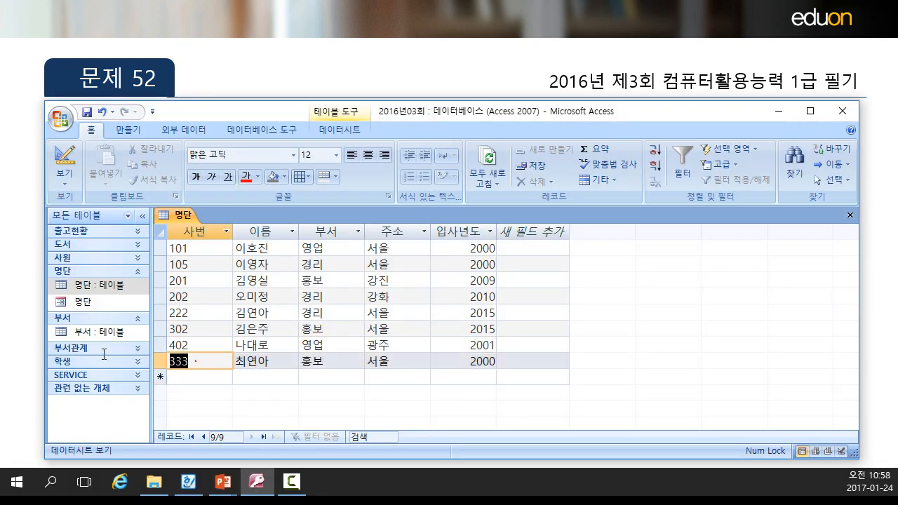
{"action": "type", "text": "101"}
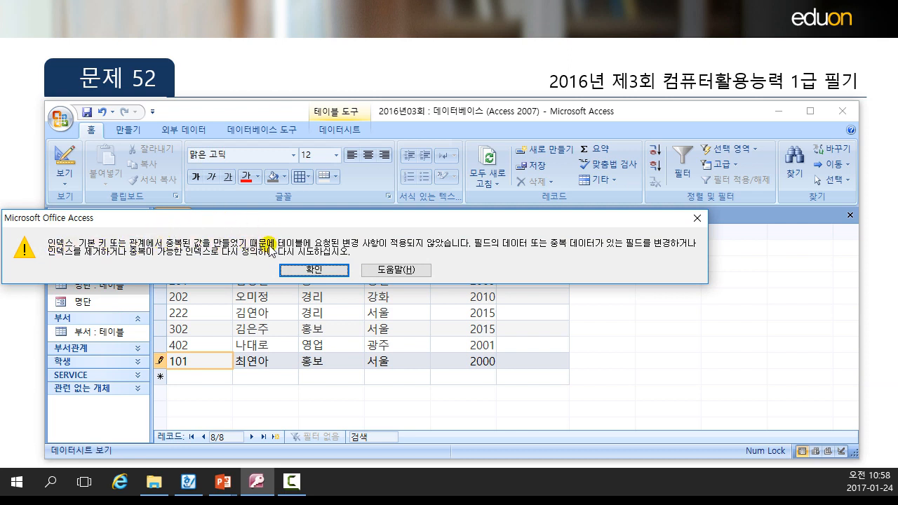
{"action": "left_click", "coordinate": [326, 270]}
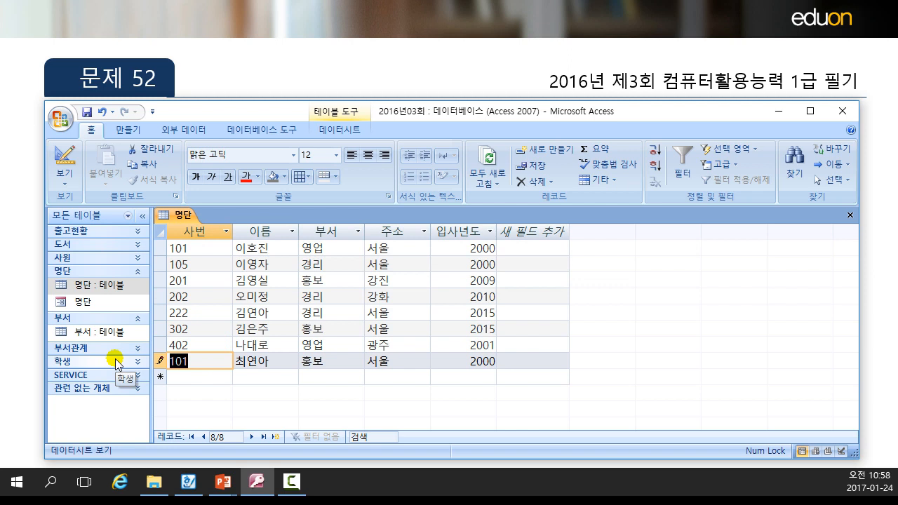
- Try the duplicate 105 as the last record's 사번, set it to 104 instead, and switch to the PowerPoint slide show
{"action": "type", "text": "105"}
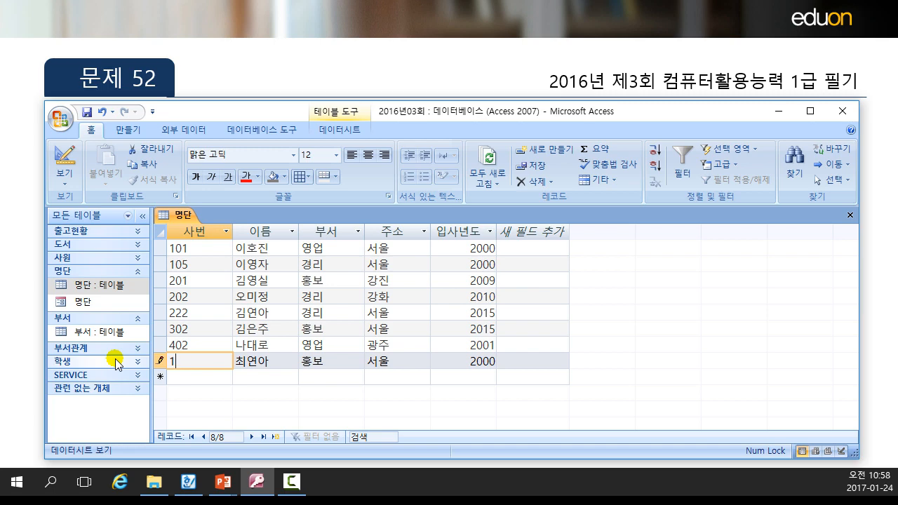
{"action": "key", "text": "Down"}
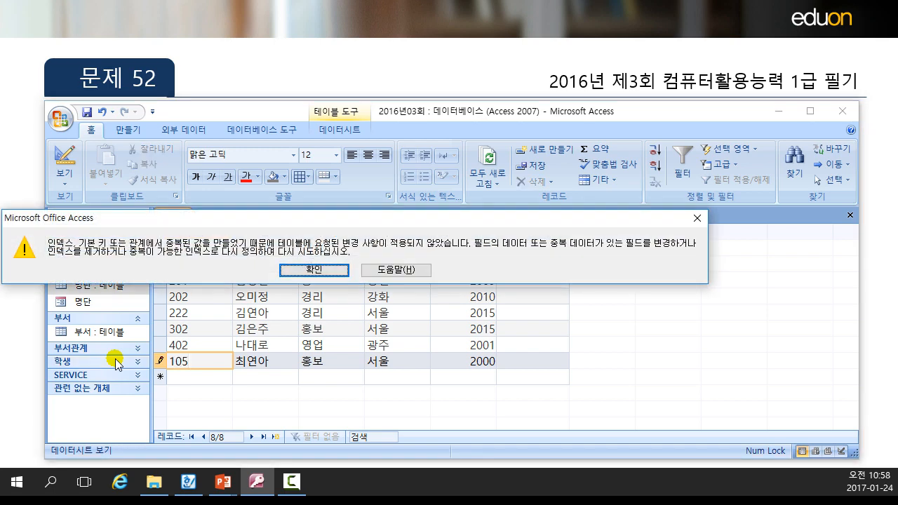
{"action": "key", "text": "Return"}
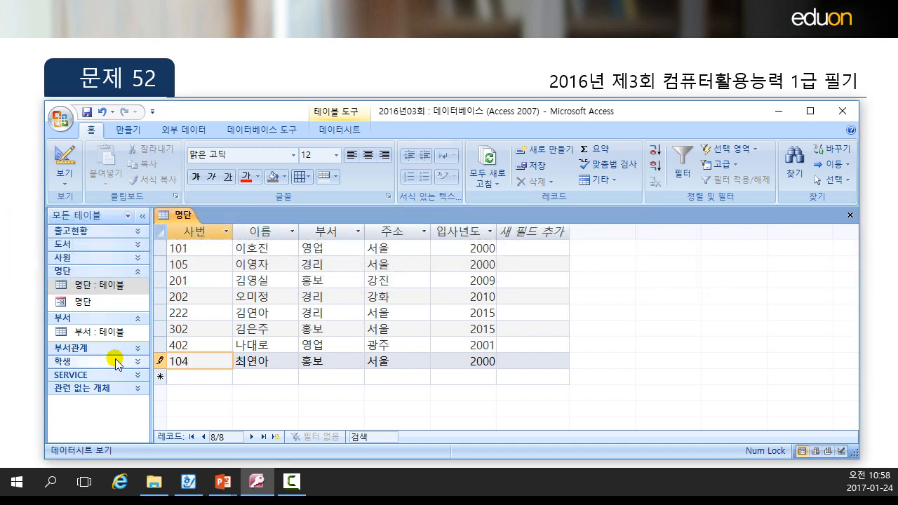
{"action": "key", "text": "Down"}
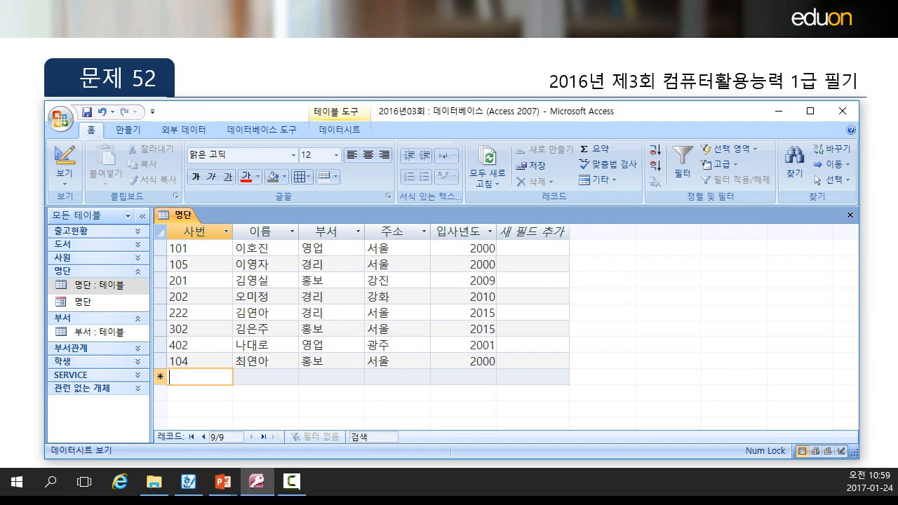
{"action": "left_click", "coordinate": [170, 76]}
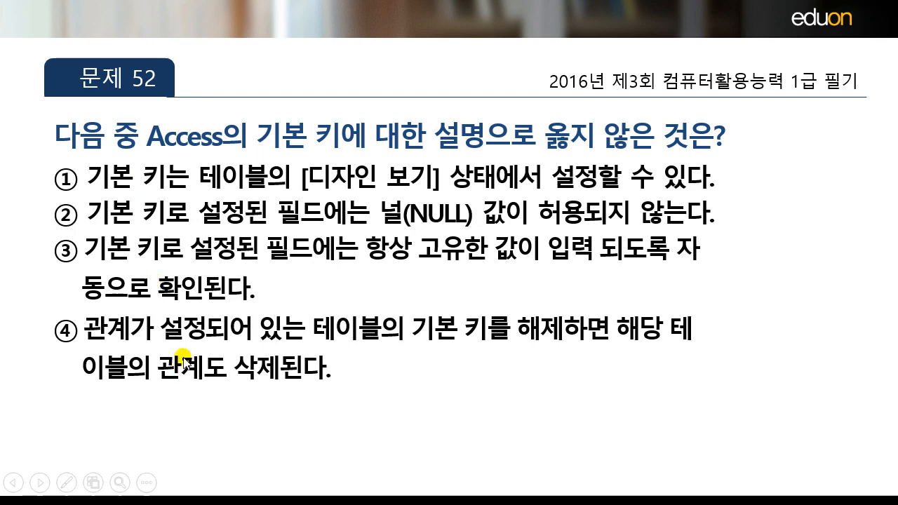
- Switch back to Access and show the 명단 table in Design view to check its primary key
{"action": "key", "text": "alt+Tab"}
{"action": "left_click", "coordinate": [186, 297]}
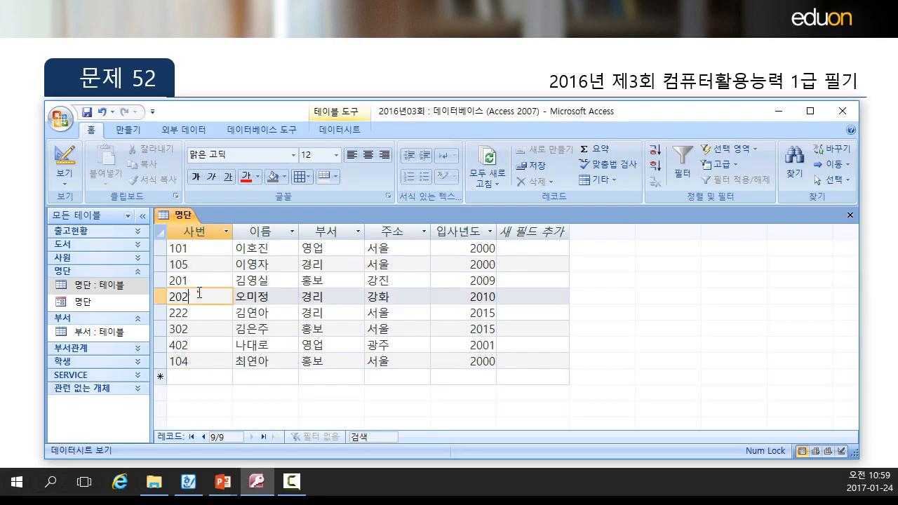
{"action": "left_click", "coordinate": [65, 183]}
{"action": "left_click", "coordinate": [98, 299]}
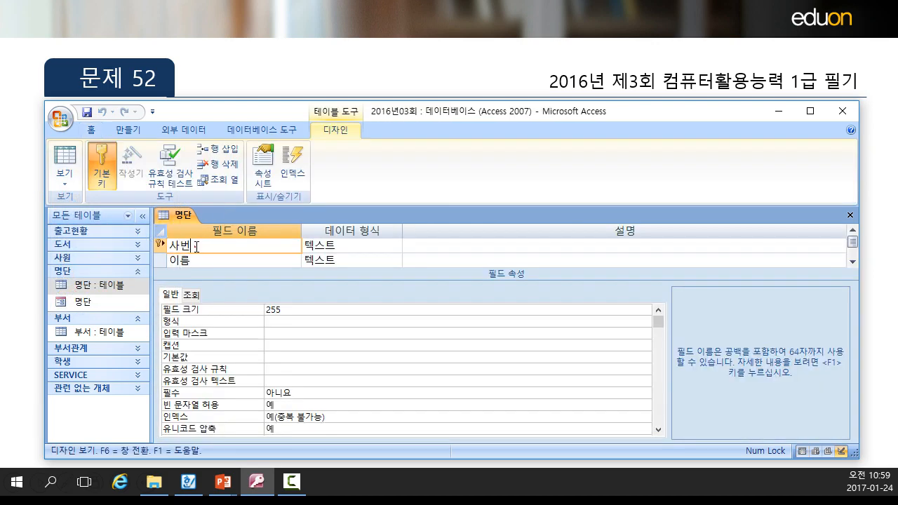
- Open the 부서 table, look over its 부서명 and 부서장 fields, and check its primary key in Design view
{"action": "double_click", "coordinate": [98, 332]}
{"action": "left_click", "coordinate": [202, 250]}
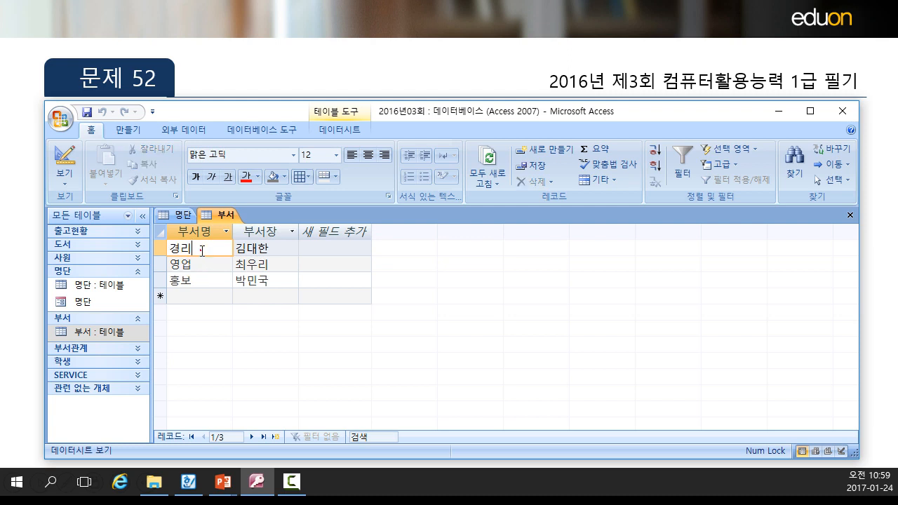
{"action": "left_click", "coordinate": [290, 250]}
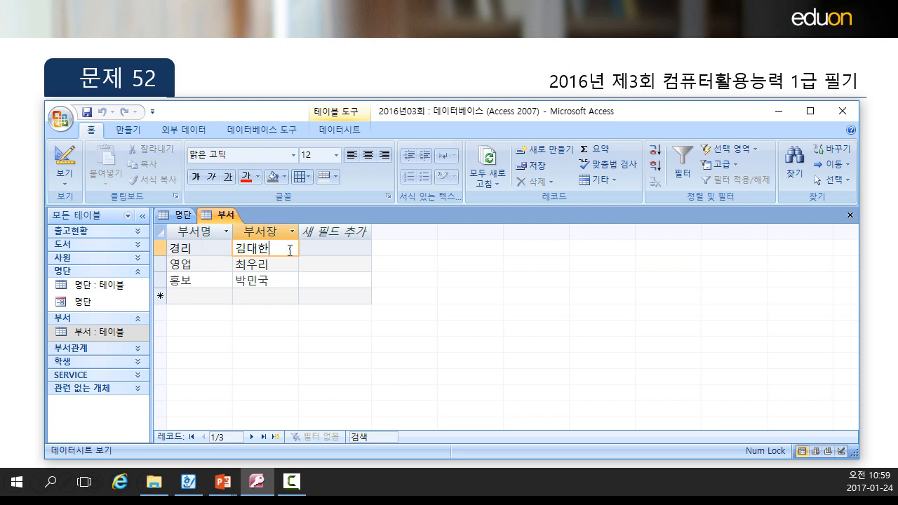
{"action": "left_click", "coordinate": [64, 177]}
{"action": "left_click", "coordinate": [104, 292]}
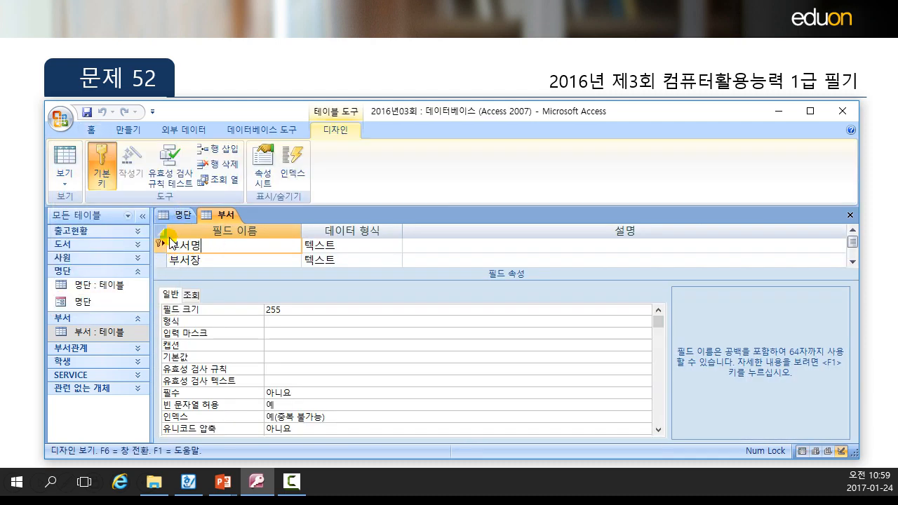
{"action": "left_click", "coordinate": [207, 247]}
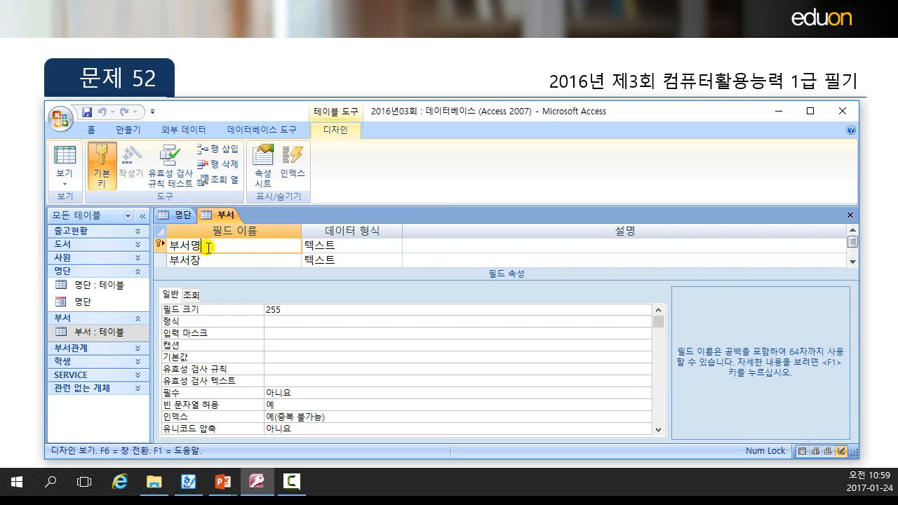
- Close the 부서 and 명단 tables and open the Relationships window
{"action": "right_click", "coordinate": [224, 220]}
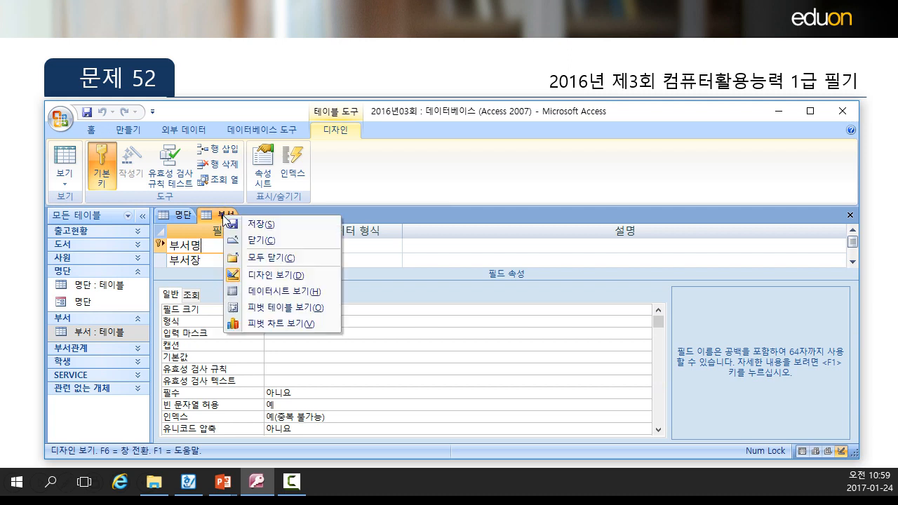
{"action": "left_click", "coordinate": [251, 240]}
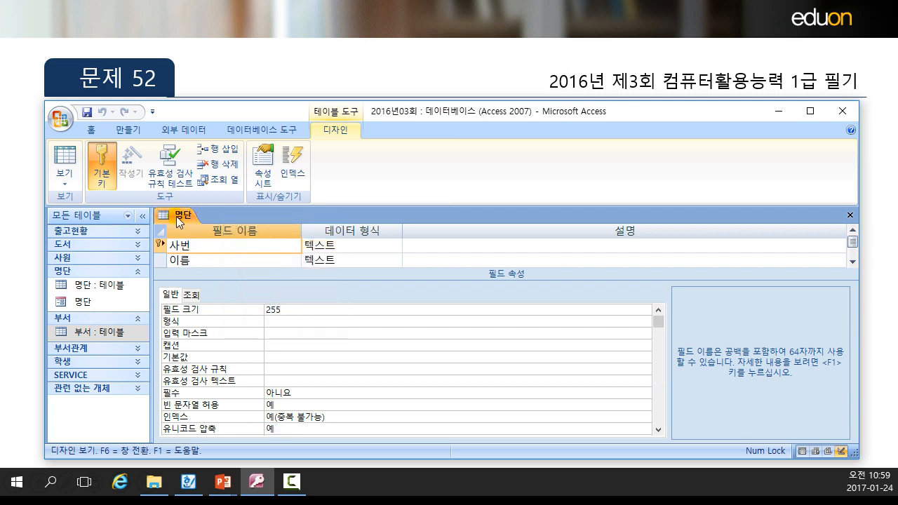
{"action": "right_click", "coordinate": [177, 223]}
{"action": "left_click", "coordinate": [218, 239]}
{"action": "left_click", "coordinate": [262, 129]}
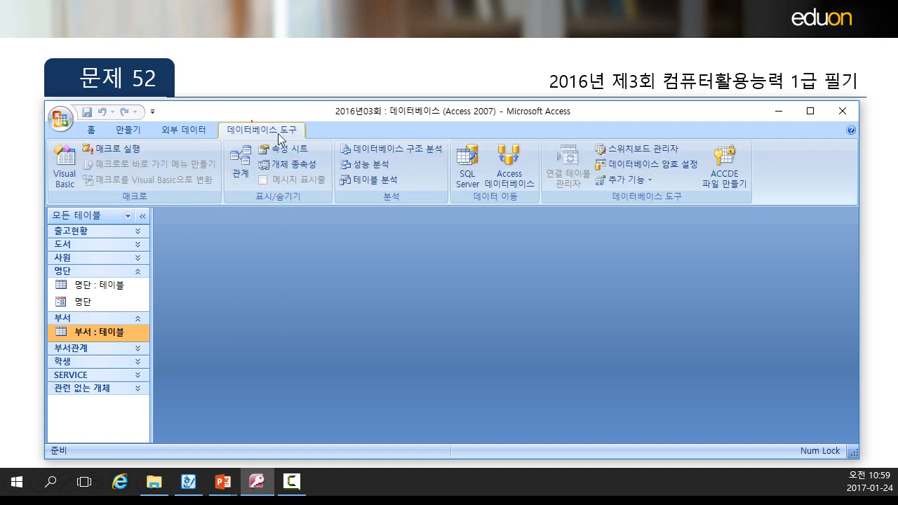
{"action": "left_click", "coordinate": [240, 167]}
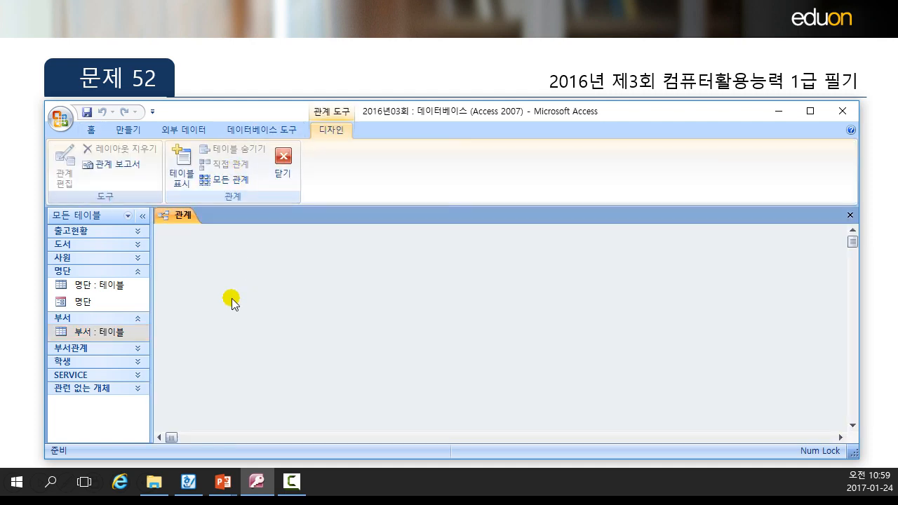
- Add the 명단 and 부서 tables to the relationship layout and move the 부서 table further from 명단
{"action": "right_click", "coordinate": [231, 300]}
{"action": "left_click", "coordinate": [294, 306]}
{"action": "double_click", "coordinate": [341, 204]}
{"action": "left_click", "coordinate": [341, 214]}
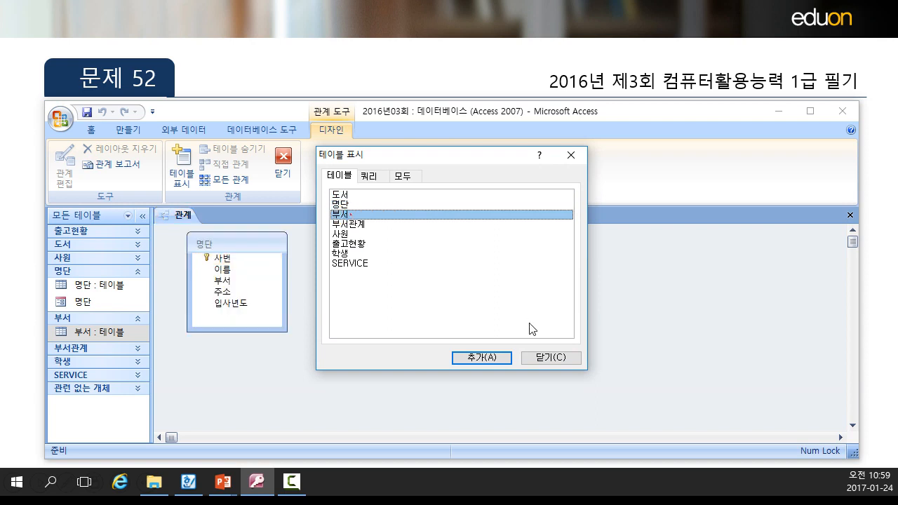
{"action": "left_click", "coordinate": [549, 358]}
{"action": "left_click_drag", "start_coordinate": [371, 242], "coordinate": [437, 248]}
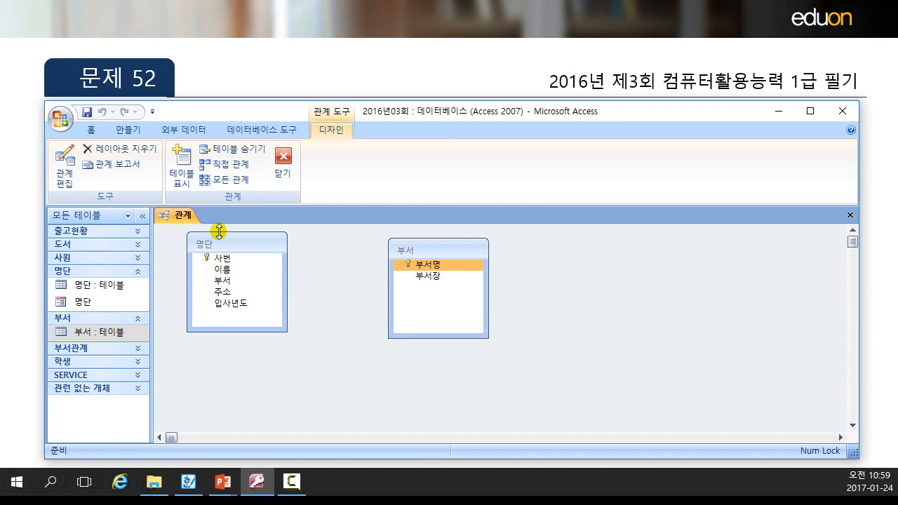
- Create a relationship between 부서 in the 명단 table and 부서명 in the 부서 table, enforcing referential integrity
{"action": "left_click", "coordinate": [224, 282]}
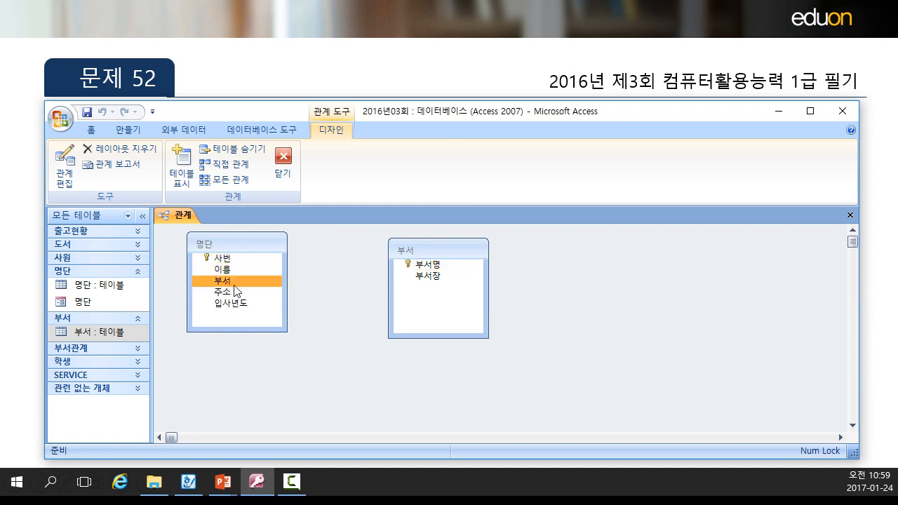
{"action": "left_click_drag", "start_coordinate": [223, 283], "coordinate": [429, 271]}
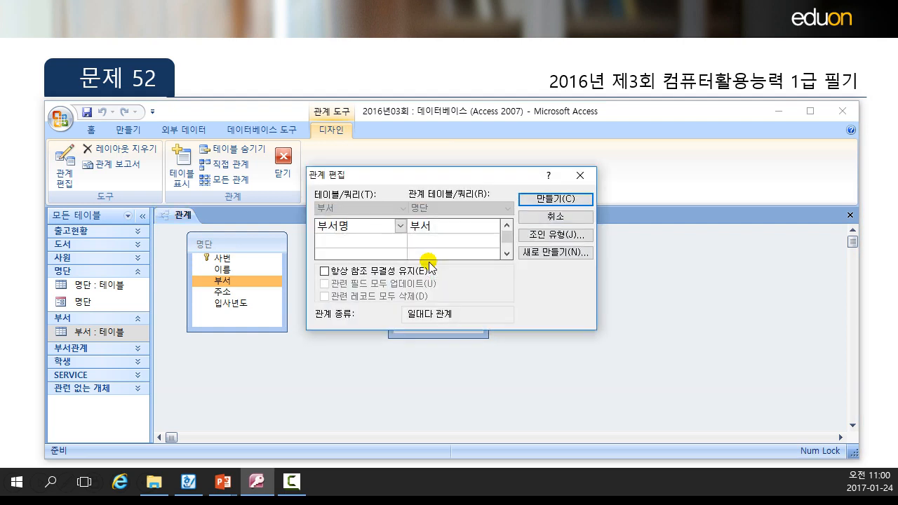
{"action": "left_click", "coordinate": [356, 274]}
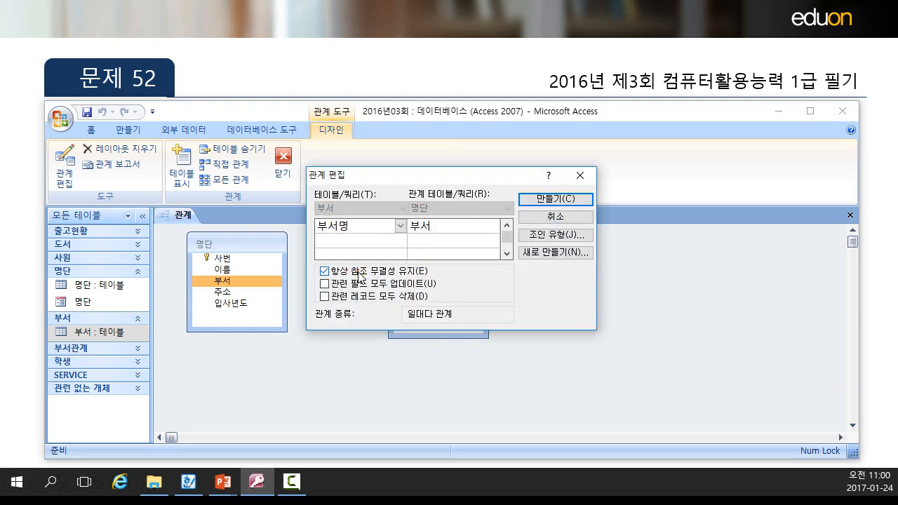
{"action": "left_click", "coordinate": [556, 198]}
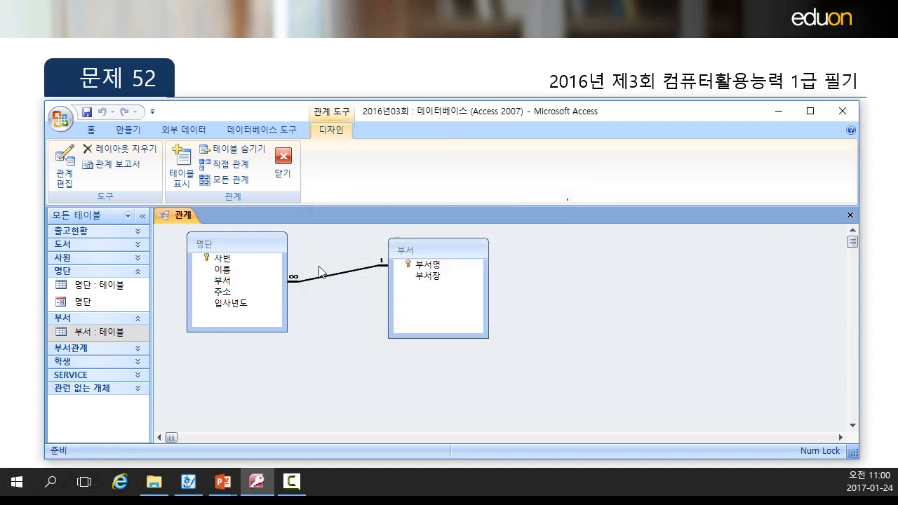
- Rearrange the 명단 and 부서 tables around their relationship line, then close the relationship layout and save its changes
{"action": "left_click_drag", "start_coordinate": [254, 246], "coordinate": [258, 279]}
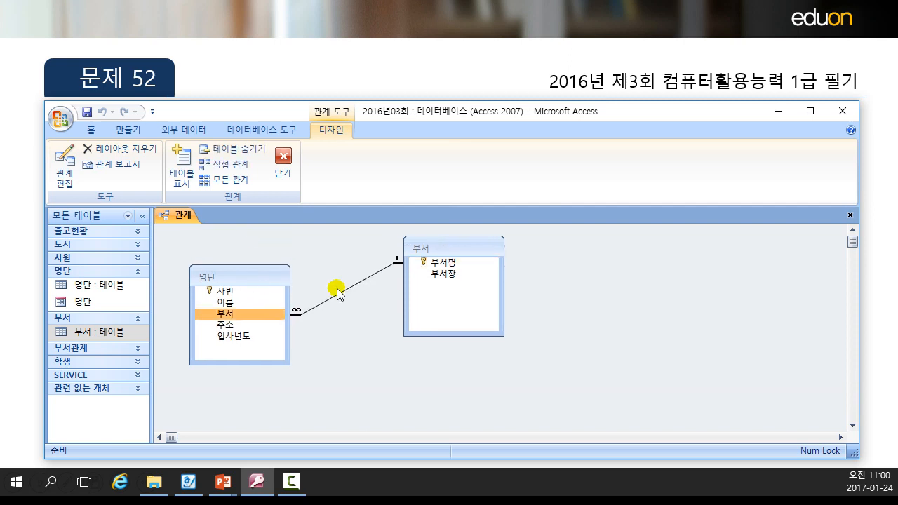
{"action": "left_click", "coordinate": [347, 288]}
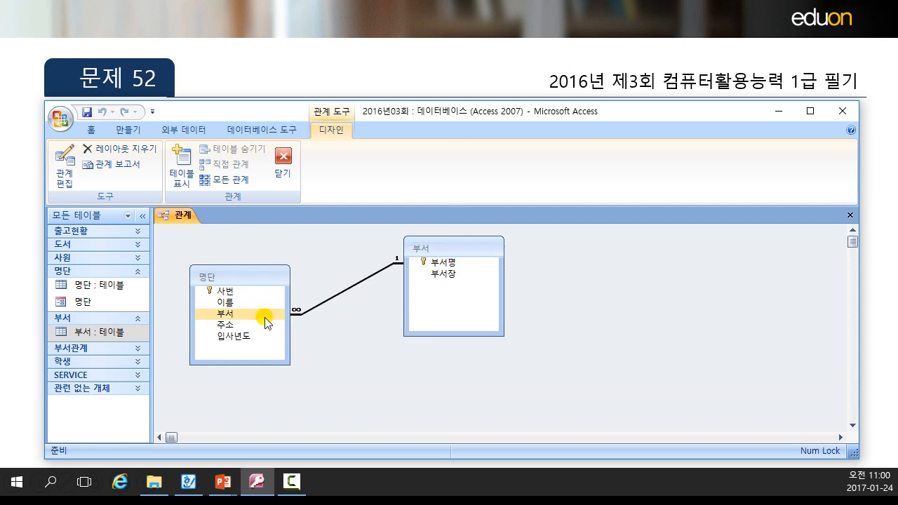
{"action": "left_click_drag", "start_coordinate": [442, 244], "coordinate": [417, 262]}
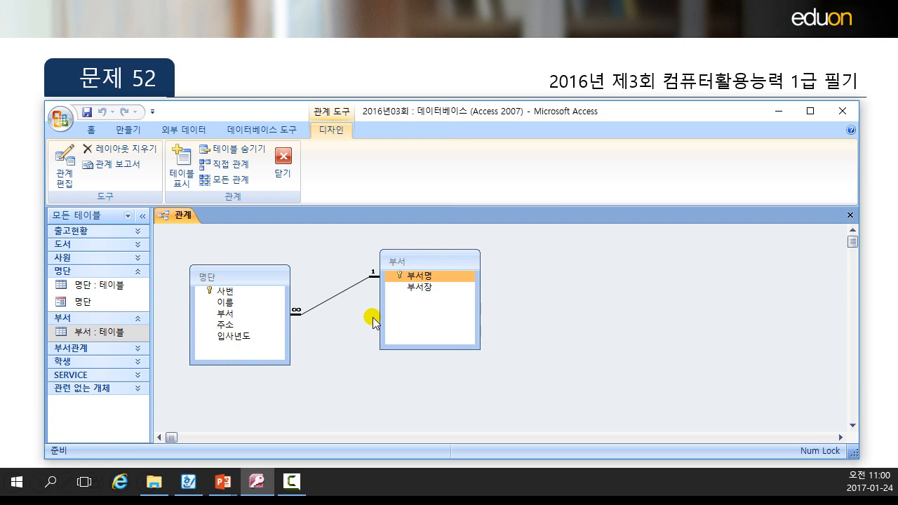
{"action": "left_click", "coordinate": [283, 169]}
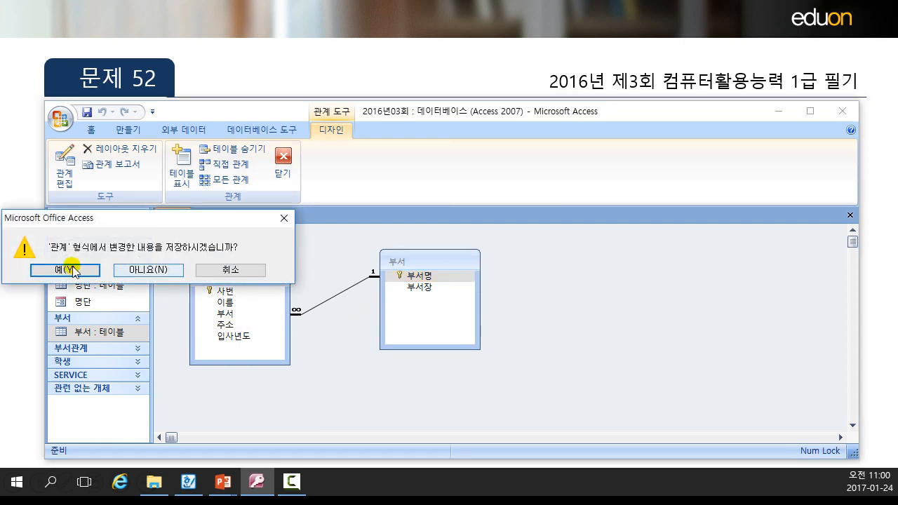
{"action": "left_click", "coordinate": [85, 269]}
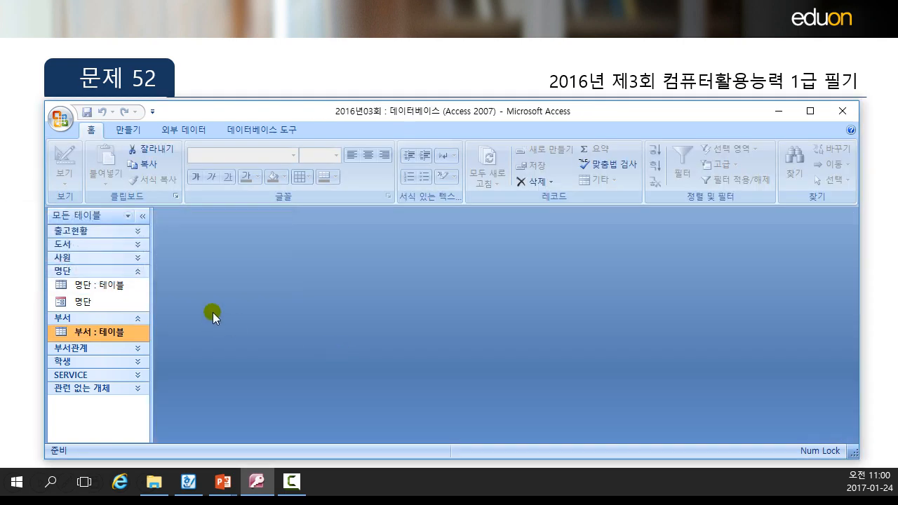
- Open the 명단 and 부서 tables, examine the related employee records under each 부서명, and close the 부서 table
{"action": "double_click", "coordinate": [113, 283]}
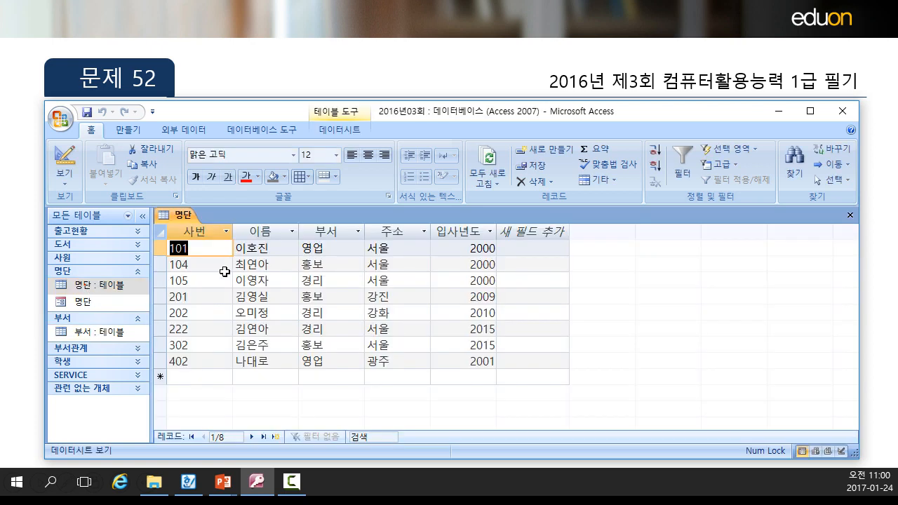
{"action": "double_click", "coordinate": [105, 334]}
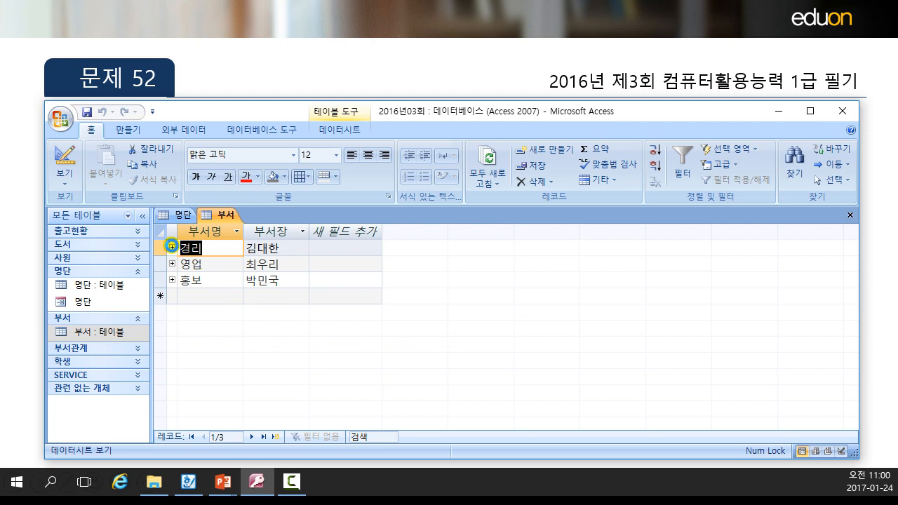
{"action": "left_click", "coordinate": [171, 246]}
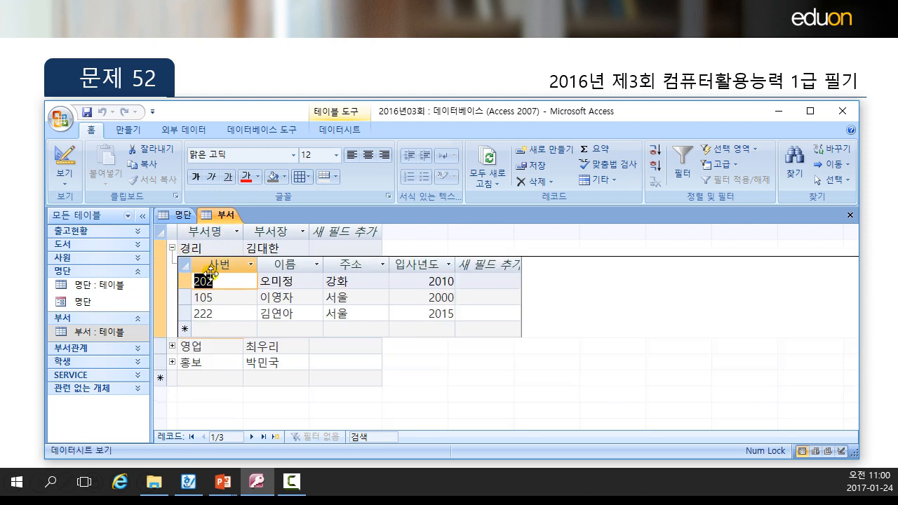
{"action": "left_click", "coordinate": [171, 247]}
{"action": "left_click", "coordinate": [171, 264]}
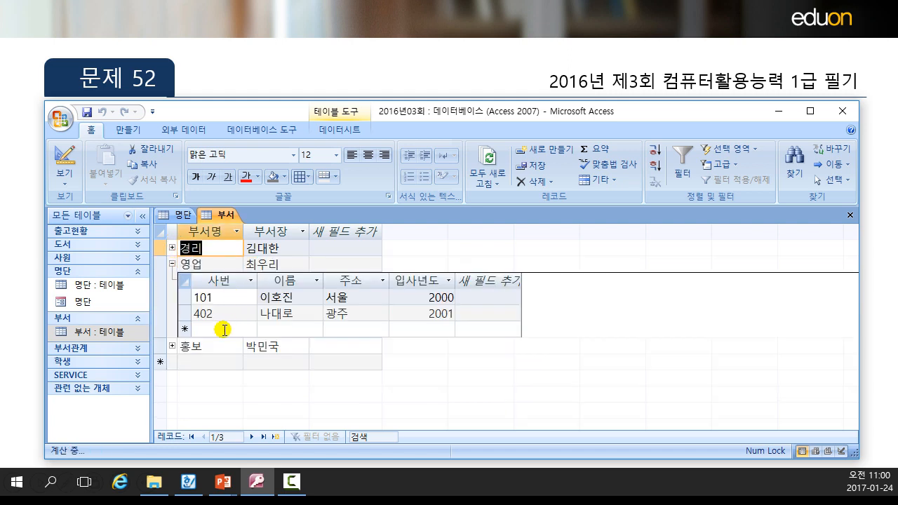
{"action": "left_click", "coordinate": [171, 264]}
{"action": "left_click", "coordinate": [171, 279]}
{"action": "left_click", "coordinate": [171, 280]}
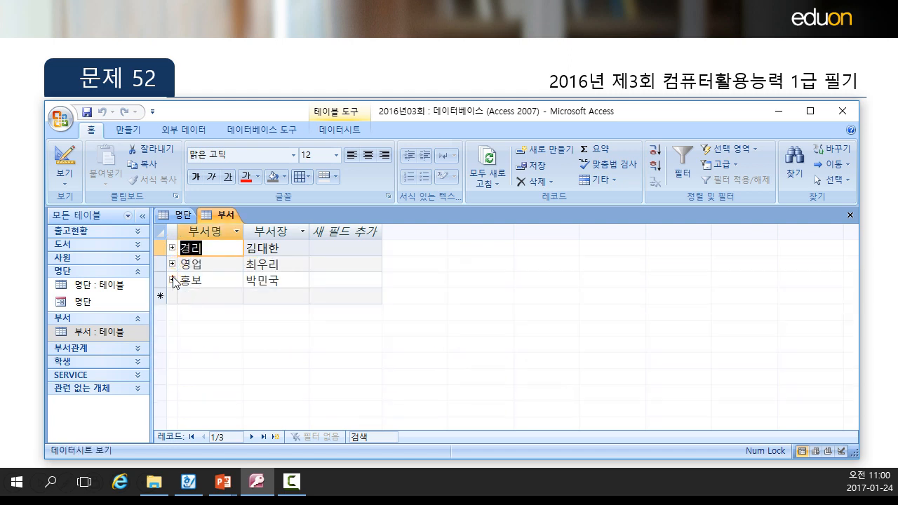
{"action": "right_click", "coordinate": [226, 212]}
{"action": "left_click", "coordinate": [246, 232]}
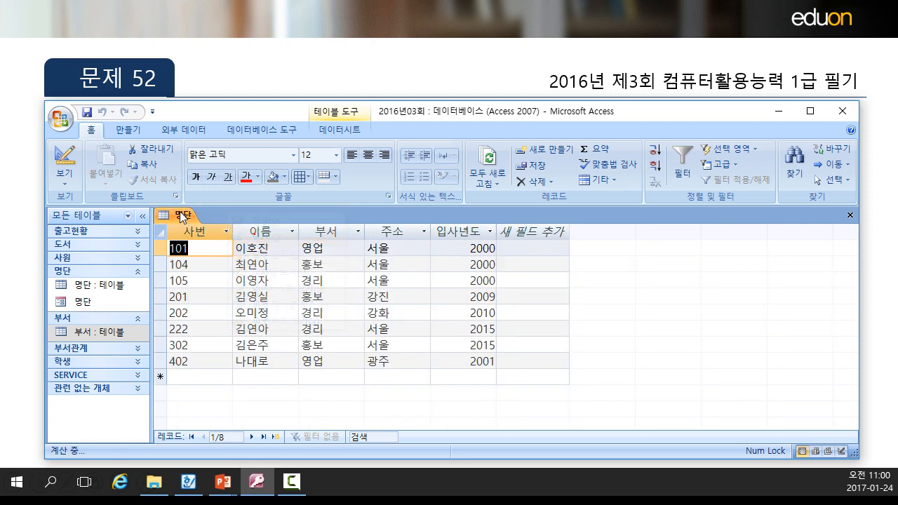
- Remove the primary key from the 사번 field of the 명단 table, return to Datasheet view and save the table
{"action": "left_click", "coordinate": [64, 176]}
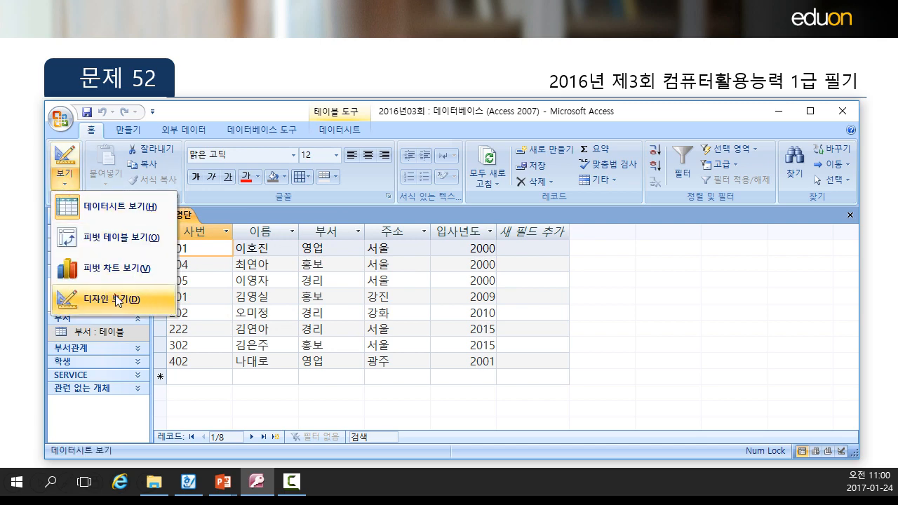
{"action": "left_click", "coordinate": [112, 298]}
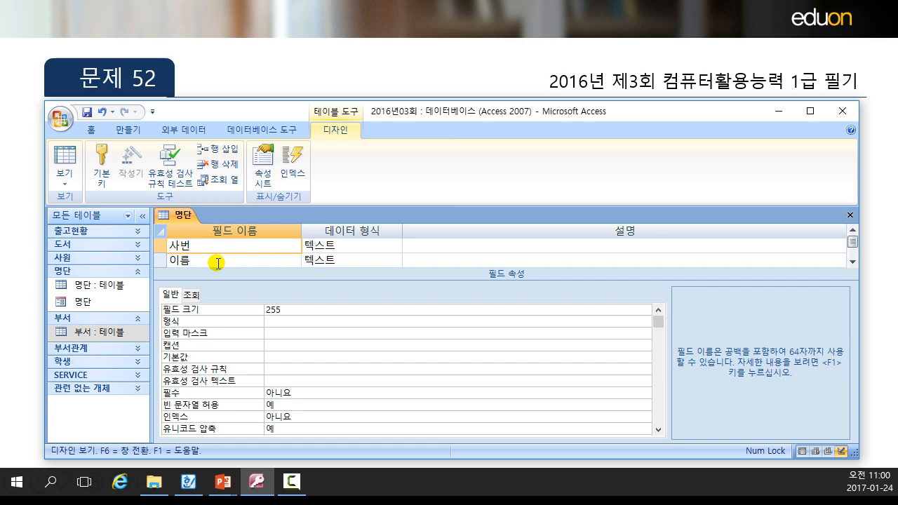
{"action": "left_click", "coordinate": [71, 190]}
{"action": "left_click", "coordinate": [106, 208]}
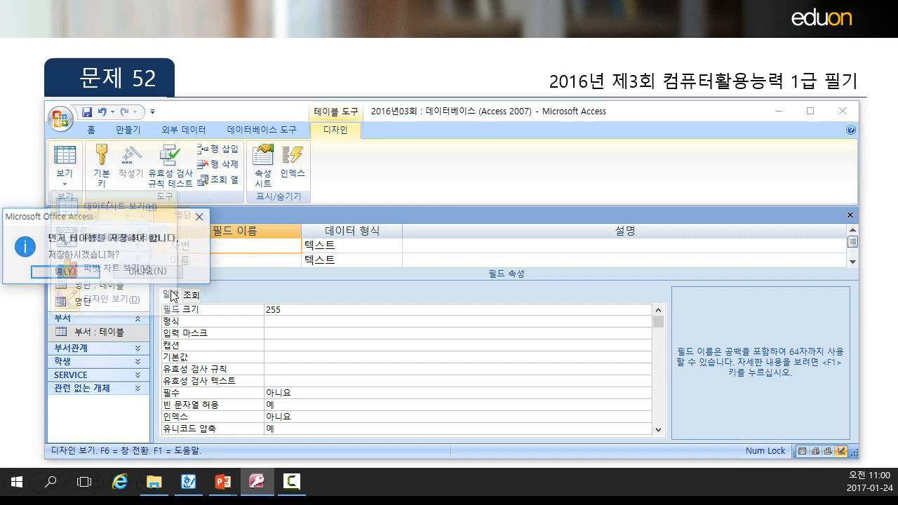
{"action": "left_click", "coordinate": [61, 328]}
- Open the 부서관계 table to view its records and close it
{"action": "left_click", "coordinate": [119, 351]}
{"action": "double_click", "coordinate": [105, 362]}
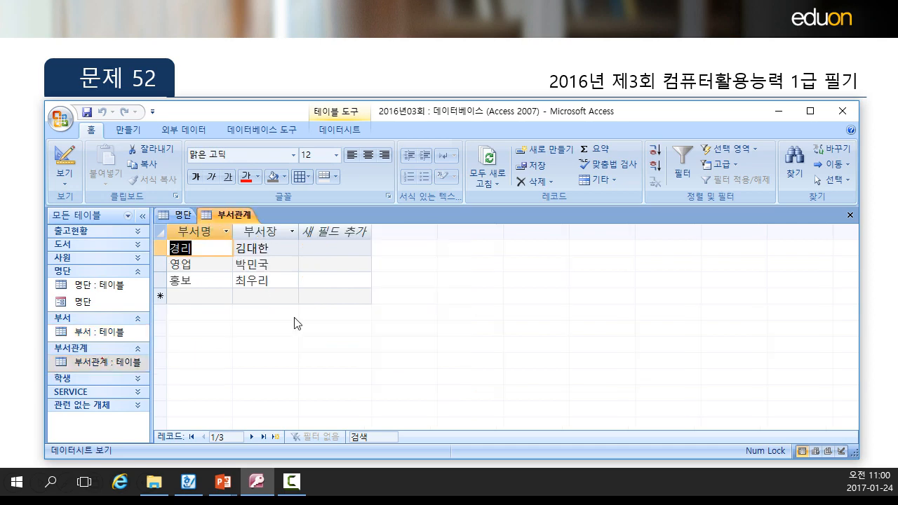
{"action": "right_click", "coordinate": [237, 223]}
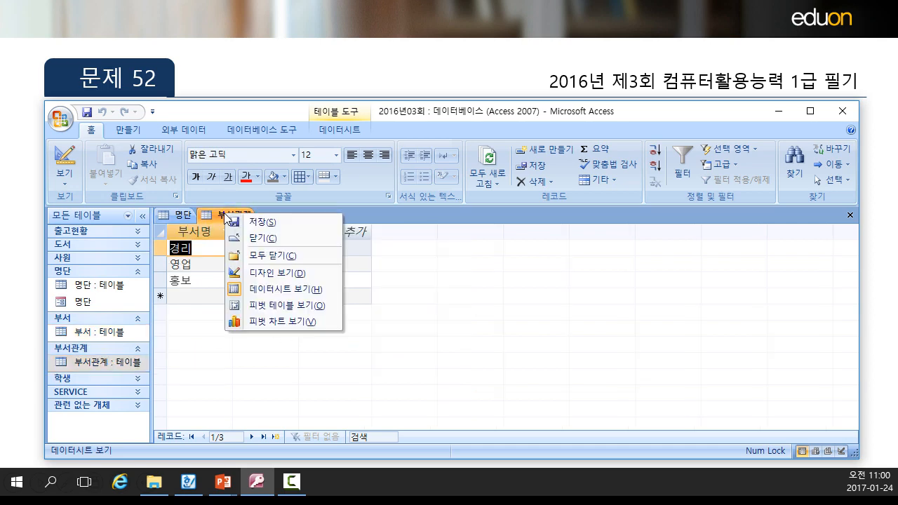
{"action": "left_click", "coordinate": [252, 242]}
- Open the Relationships window to check the link between 명단 and 부서, then close it
{"action": "left_click", "coordinate": [282, 130]}
{"action": "left_click", "coordinate": [241, 167]}
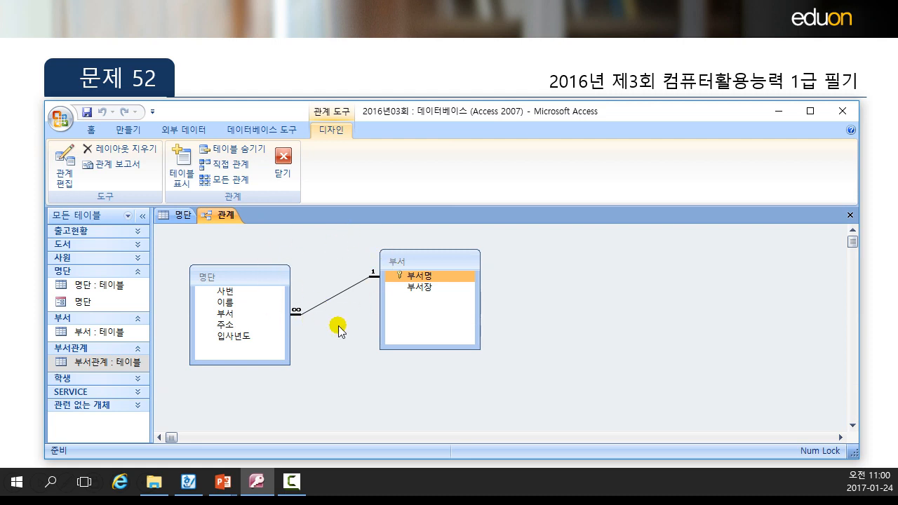
{"action": "right_click", "coordinate": [226, 220]}
{"action": "left_click", "coordinate": [254, 241]}
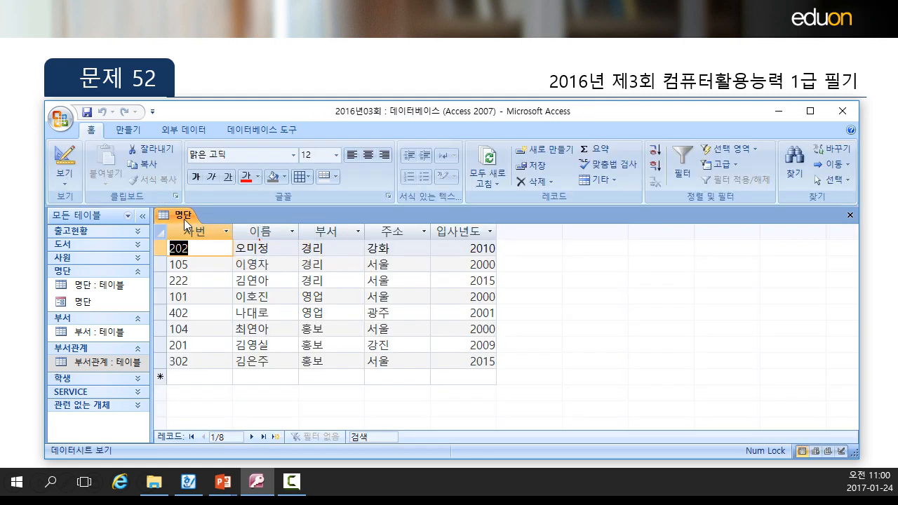
- Open the 부서 table in Design view and try to remove the primary key from the 부서명 field
{"action": "right_click", "coordinate": [174, 221]}
{"action": "double_click", "coordinate": [90, 333]}
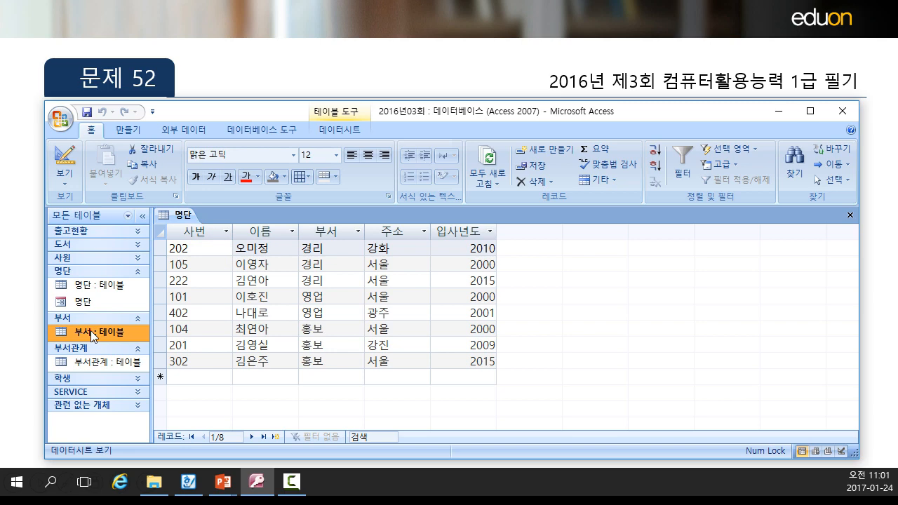
{"action": "left_click", "coordinate": [63, 188]}
{"action": "left_click", "coordinate": [74, 345]}
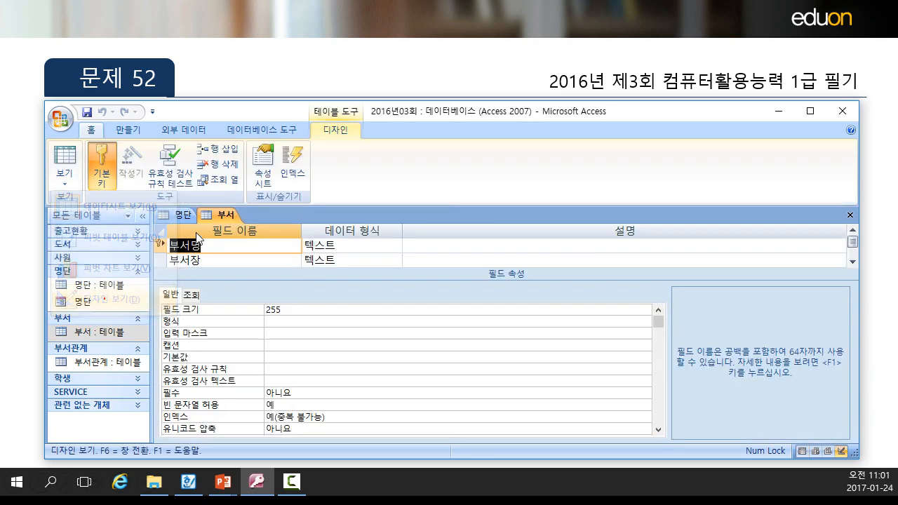
{"action": "left_click", "coordinate": [101, 169]}
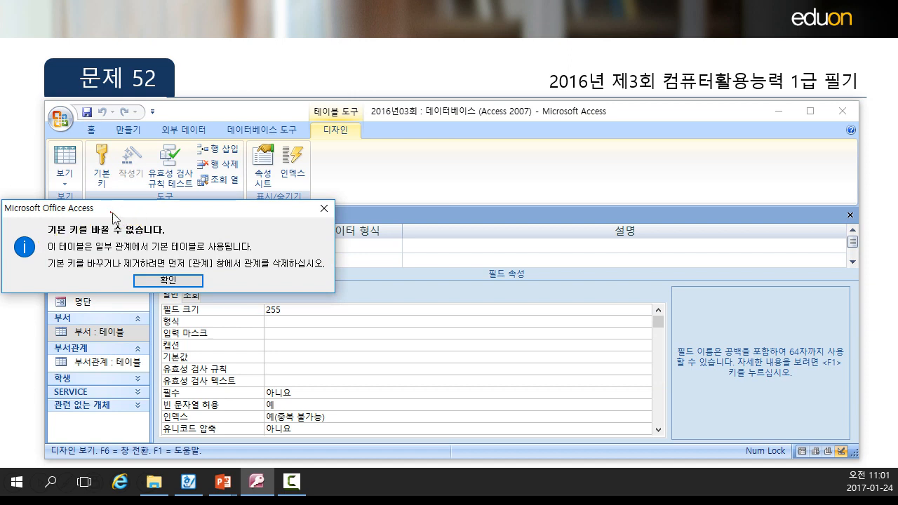
{"action": "left_click_drag", "start_coordinate": [112, 213], "coordinate": [261, 261]}
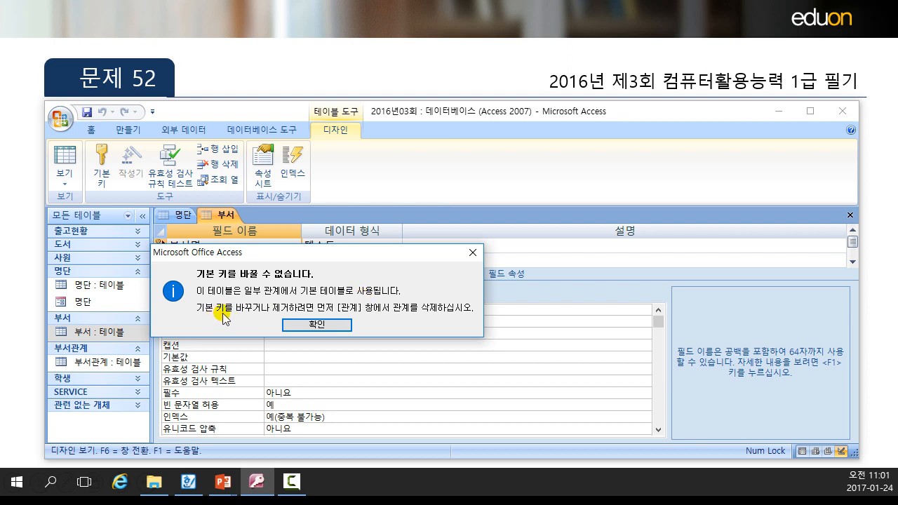
{"action": "left_click", "coordinate": [317, 325]}
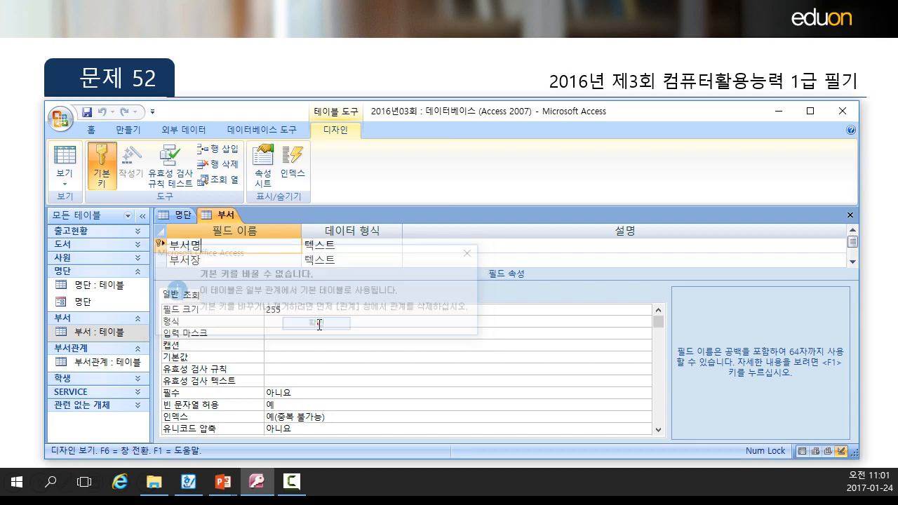
- Open the 부서관계 table to view its records and close it again
{"action": "right_click", "coordinate": [228, 219]}
{"action": "left_click", "coordinate": [106, 365]}
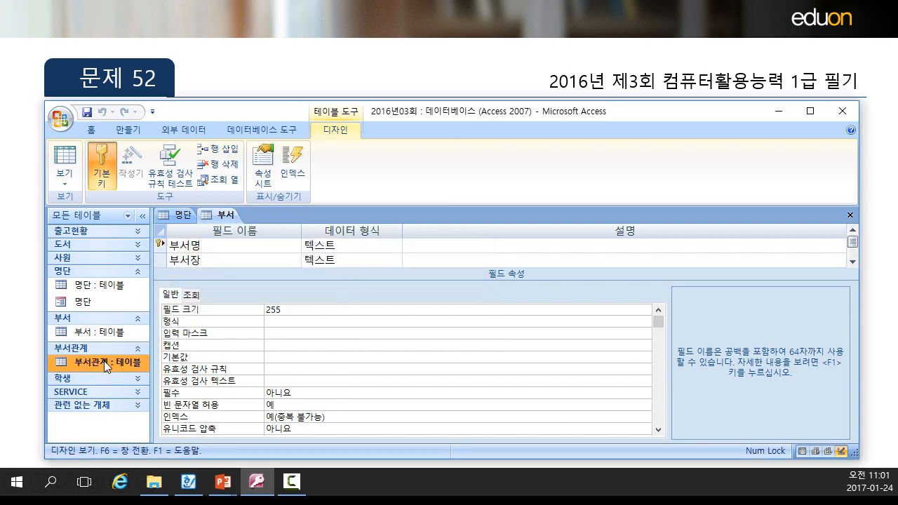
{"action": "double_click", "coordinate": [103, 361]}
{"action": "right_click", "coordinate": [268, 216]}
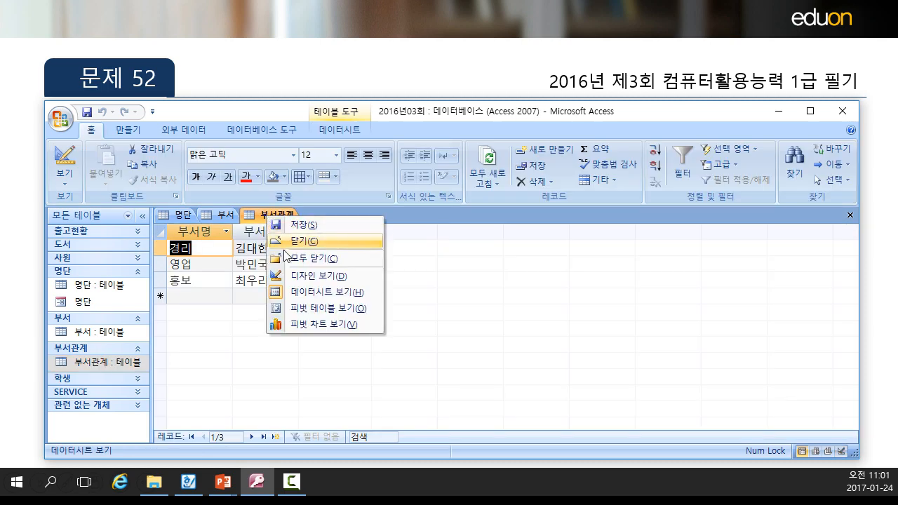
{"action": "left_click", "coordinate": [300, 242]}
- Open the Relationships window and reposition the 명단 and 부서 table boxes so their connecting line is easy to see
{"action": "left_click", "coordinate": [267, 129]}
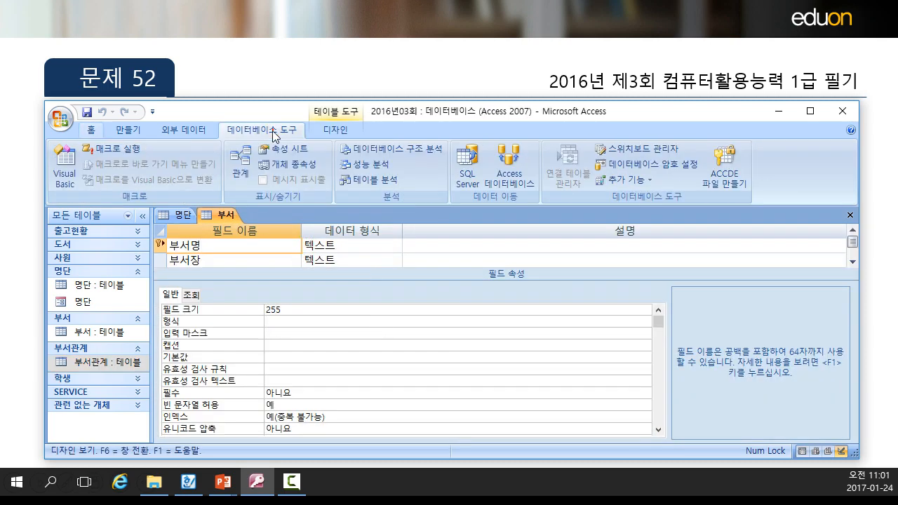
{"action": "left_click", "coordinate": [244, 168]}
{"action": "left_click_drag", "start_coordinate": [235, 269], "coordinate": [232, 260]}
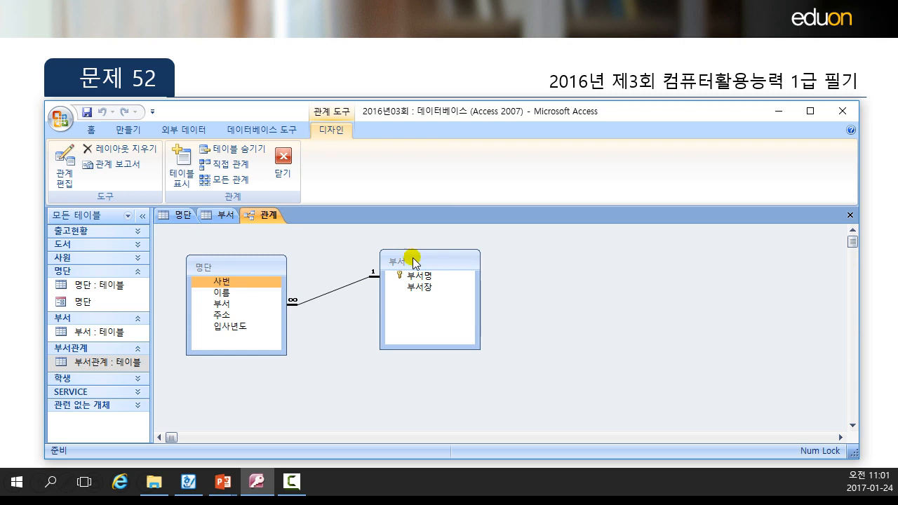
{"action": "left_click_drag", "start_coordinate": [418, 264], "coordinate": [410, 247]}
{"action": "left_click_drag", "start_coordinate": [227, 262], "coordinate": [252, 268]}
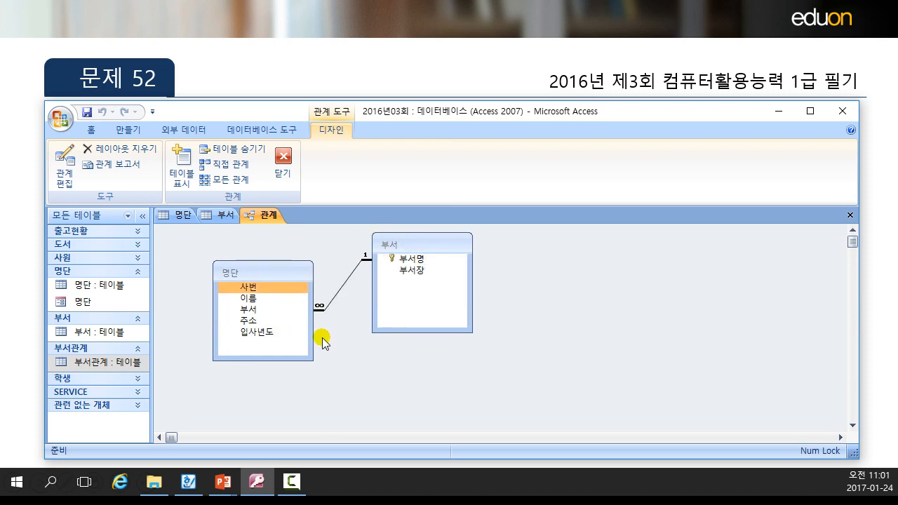
{"action": "left_click_drag", "start_coordinate": [409, 247], "coordinate": [425, 250]}
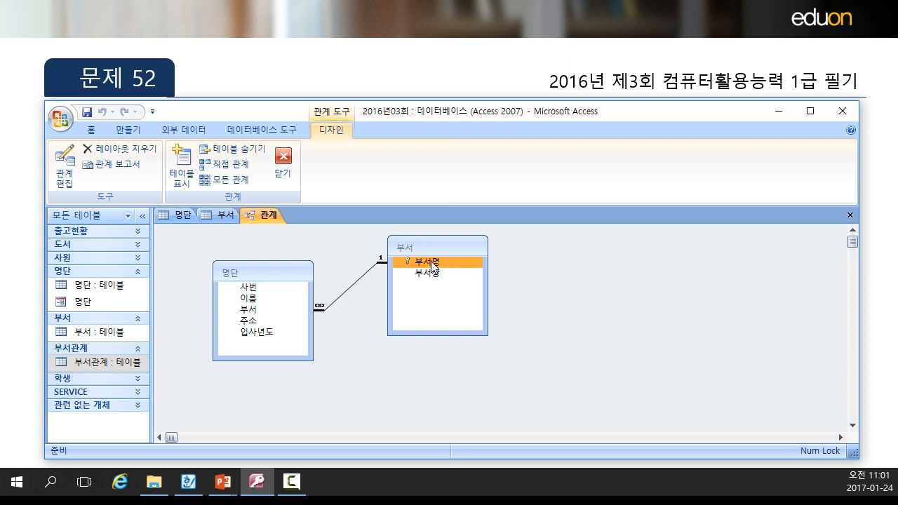
- Examine how the 부서 field of 명단 links to the 부서명 key field of the 부서 table
{"action": "left_click", "coordinate": [250, 274]}
{"action": "left_click", "coordinate": [250, 311]}
{"action": "left_click_drag", "start_coordinate": [251, 316], "coordinate": [412, 261]}
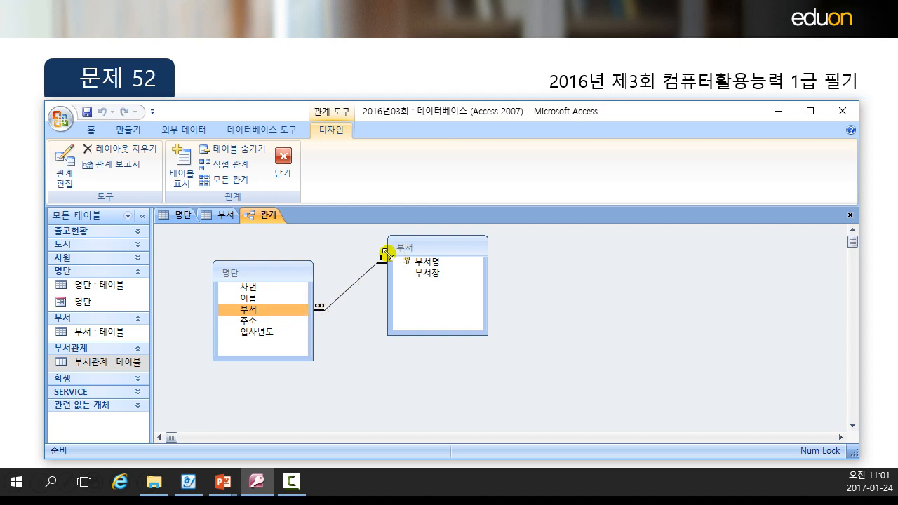
{"action": "left_click", "coordinate": [410, 260]}
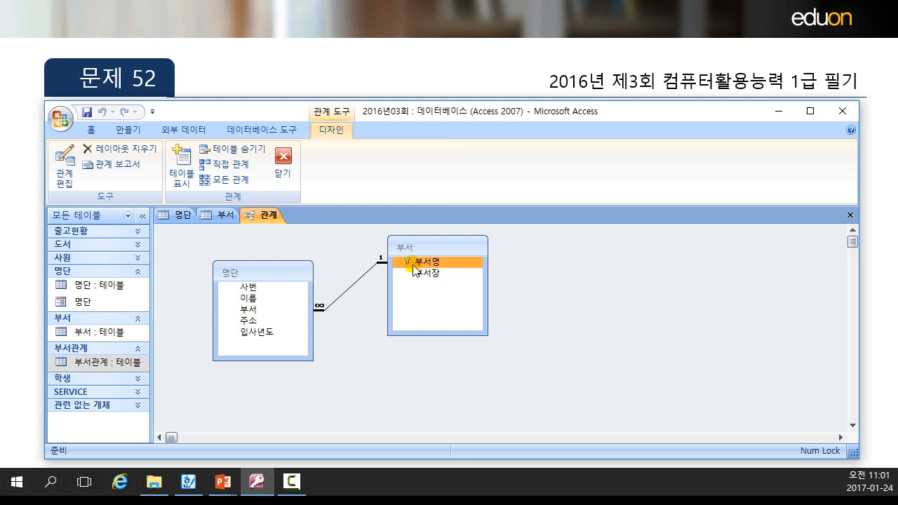
- Return to the design of the 부서 table and try again to remove the primary key from 부서명
{"action": "left_click", "coordinate": [206, 217]}
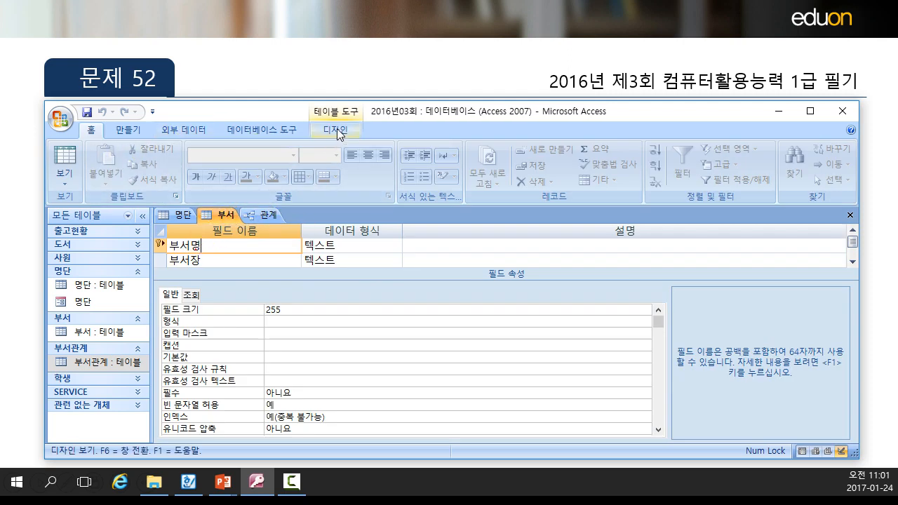
{"action": "left_click", "coordinate": [336, 132]}
{"action": "left_click", "coordinate": [103, 167]}
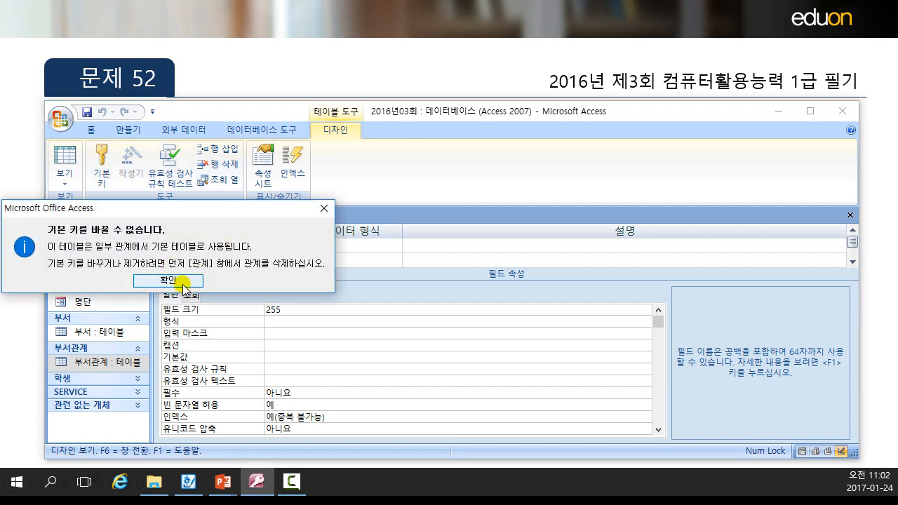
{"action": "left_click", "coordinate": [182, 284]}
- Try to delete the relationship line between 명단 and 부서 while both tables are still open
{"action": "left_click", "coordinate": [265, 215]}
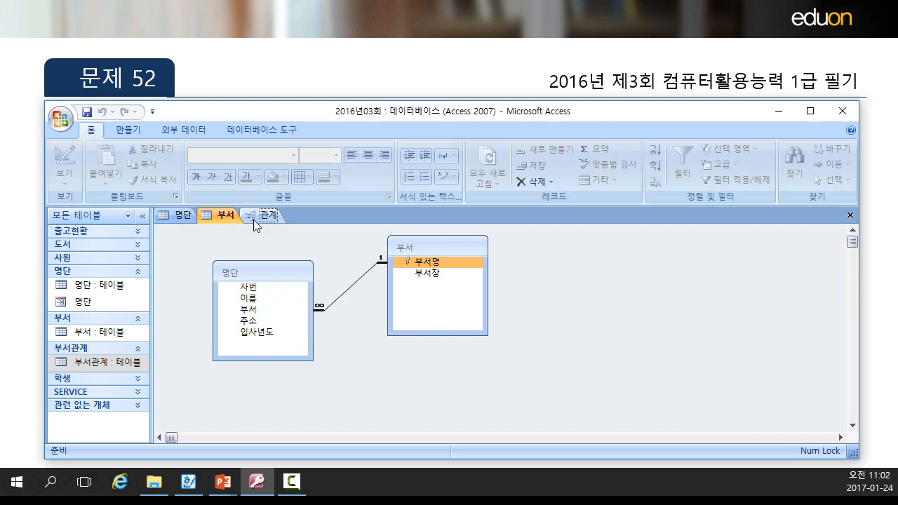
{"action": "left_click", "coordinate": [348, 289]}
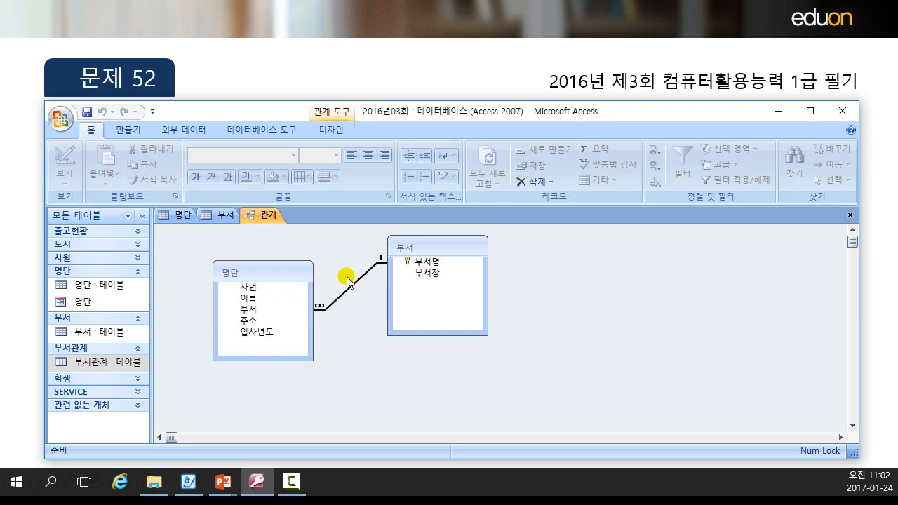
{"action": "key", "text": "Delete"}
{"action": "left_click", "coordinate": [118, 264]}
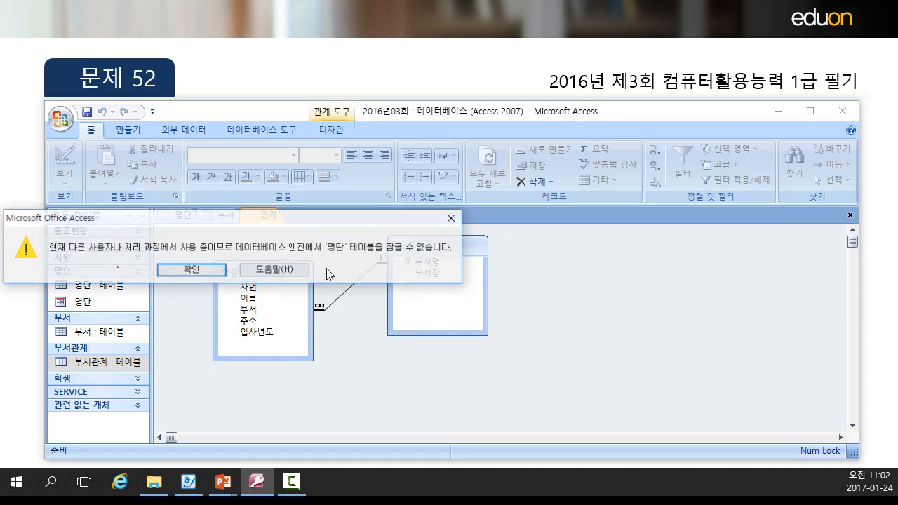
{"action": "left_click", "coordinate": [193, 269]}
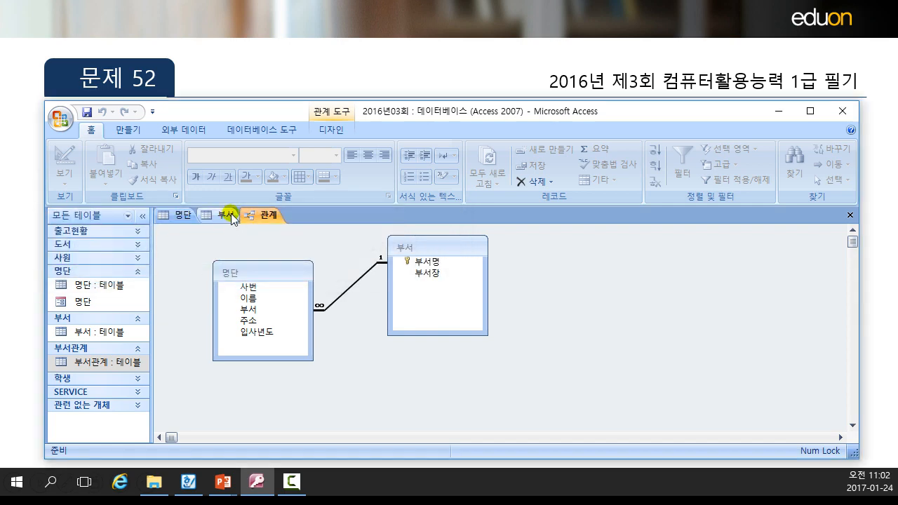
- Close the open 부서 and 명단 tables, leaving only the Relationships window open
{"action": "right_click", "coordinate": [231, 214]}
{"action": "left_click", "coordinate": [265, 240]}
{"action": "right_click", "coordinate": [181, 217]}
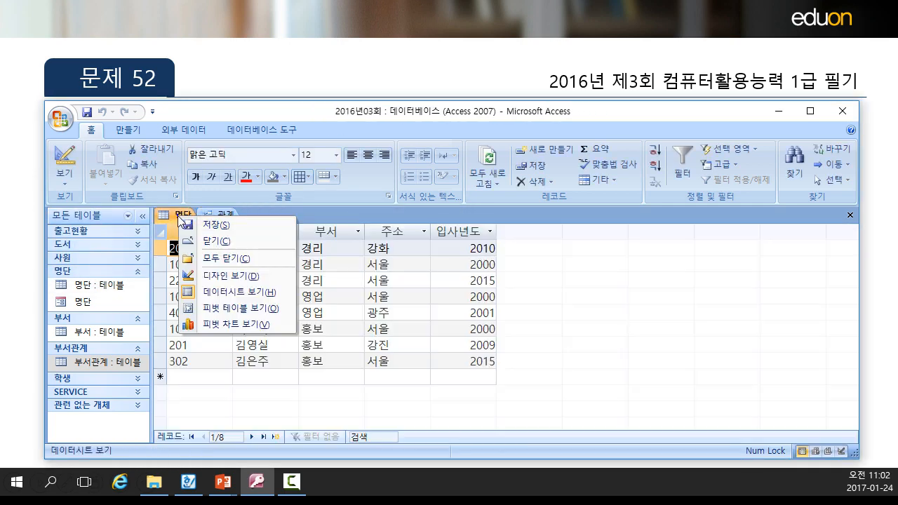
{"action": "left_click", "coordinate": [207, 241]}
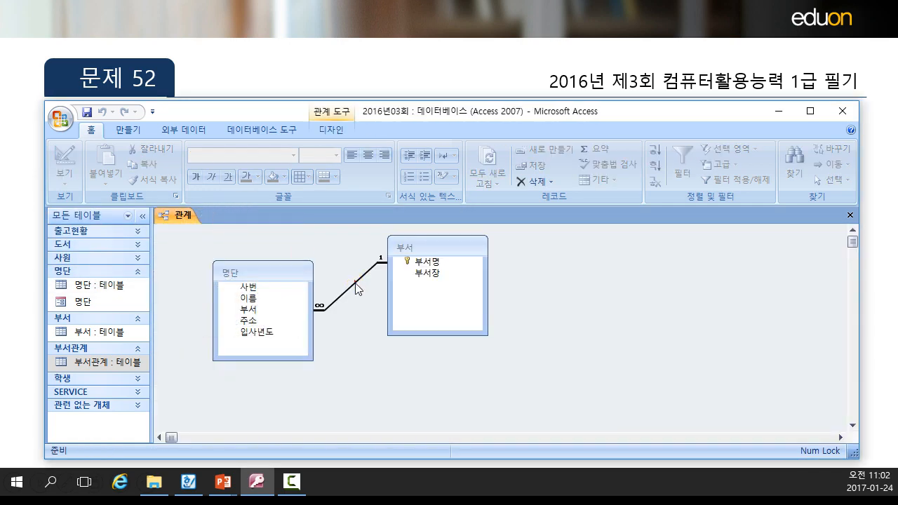
- Delete the relationship between 명단 and 부서, and close the Relationships window with its layout changes saved
{"action": "key", "text": "Delete"}
{"action": "left_click", "coordinate": [68, 262]}
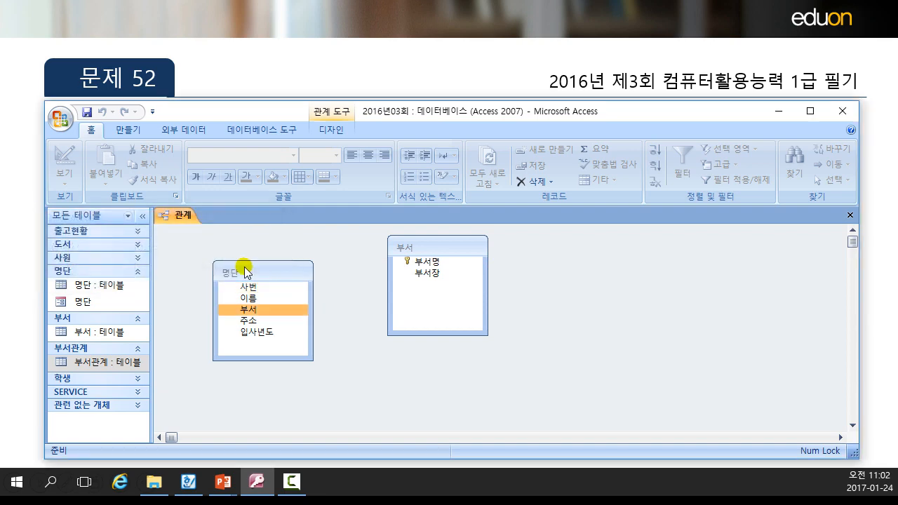
{"action": "right_click", "coordinate": [181, 215]}
{"action": "left_click", "coordinate": [211, 237]}
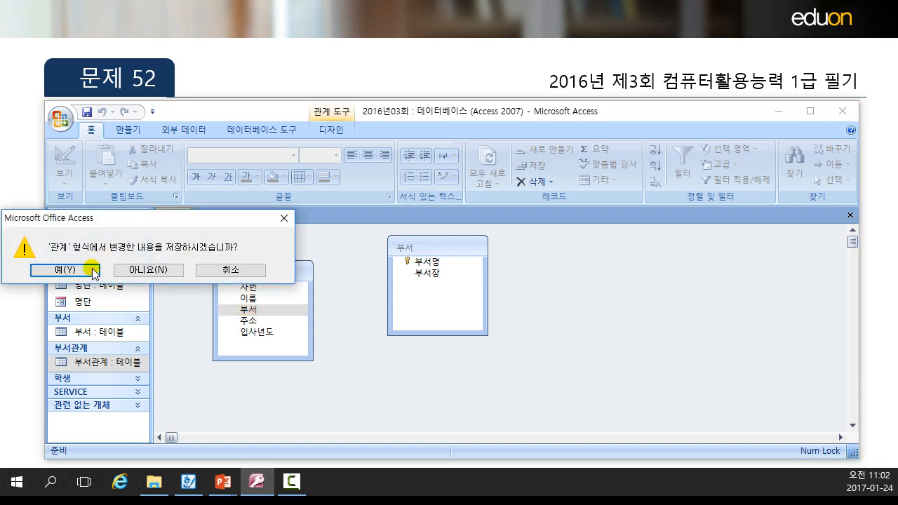
{"action": "left_click", "coordinate": [93, 270]}
- Remove the primary key from the 부서명 field of the 부서 table in Design view and switch back to the PowerPoint question slide
{"action": "double_click", "coordinate": [100, 330]}
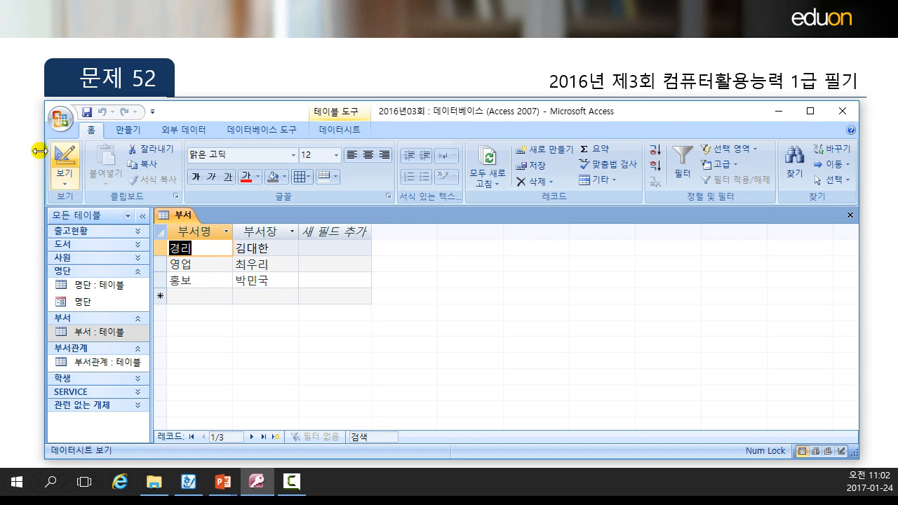
{"action": "left_click", "coordinate": [64, 177]}
{"action": "left_click", "coordinate": [102, 313]}
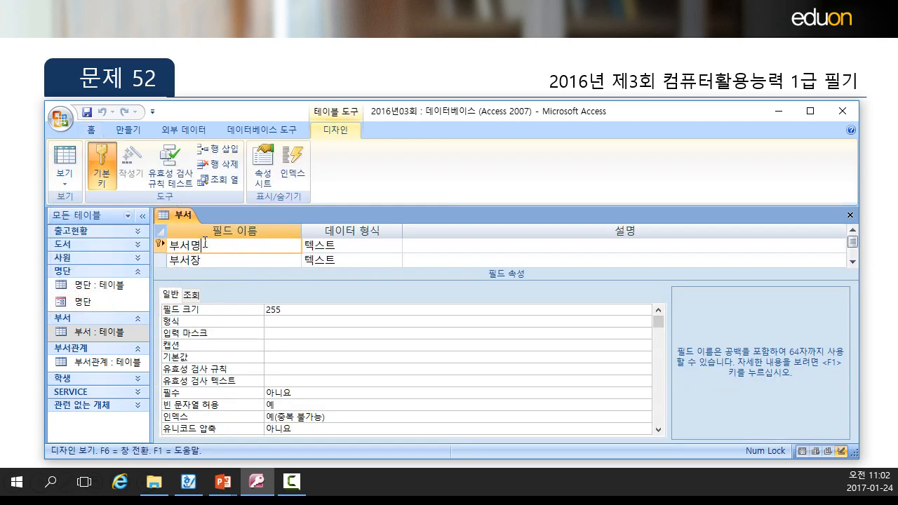
{"action": "left_click", "coordinate": [99, 174]}
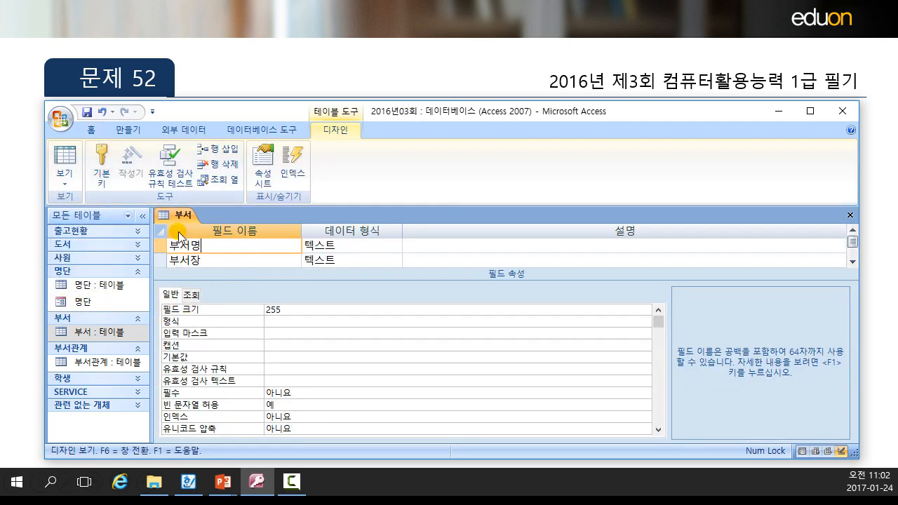
{"action": "left_click", "coordinate": [228, 58]}
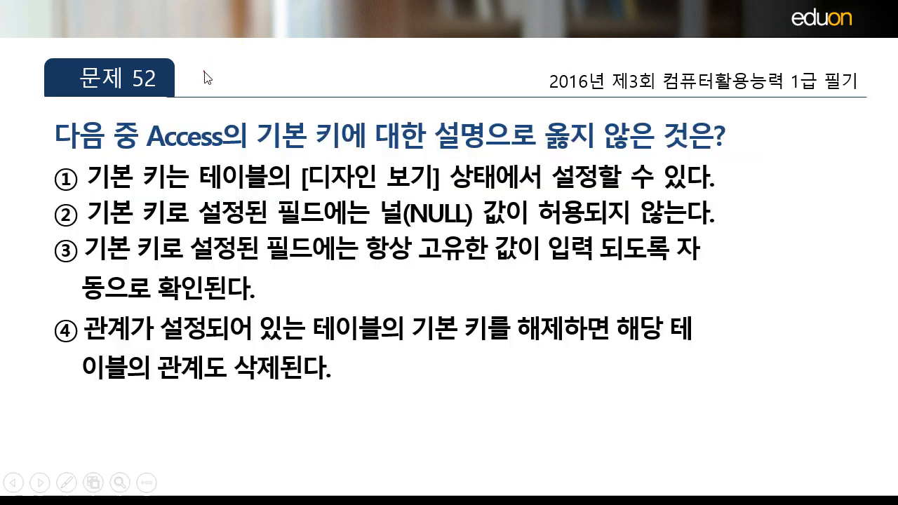